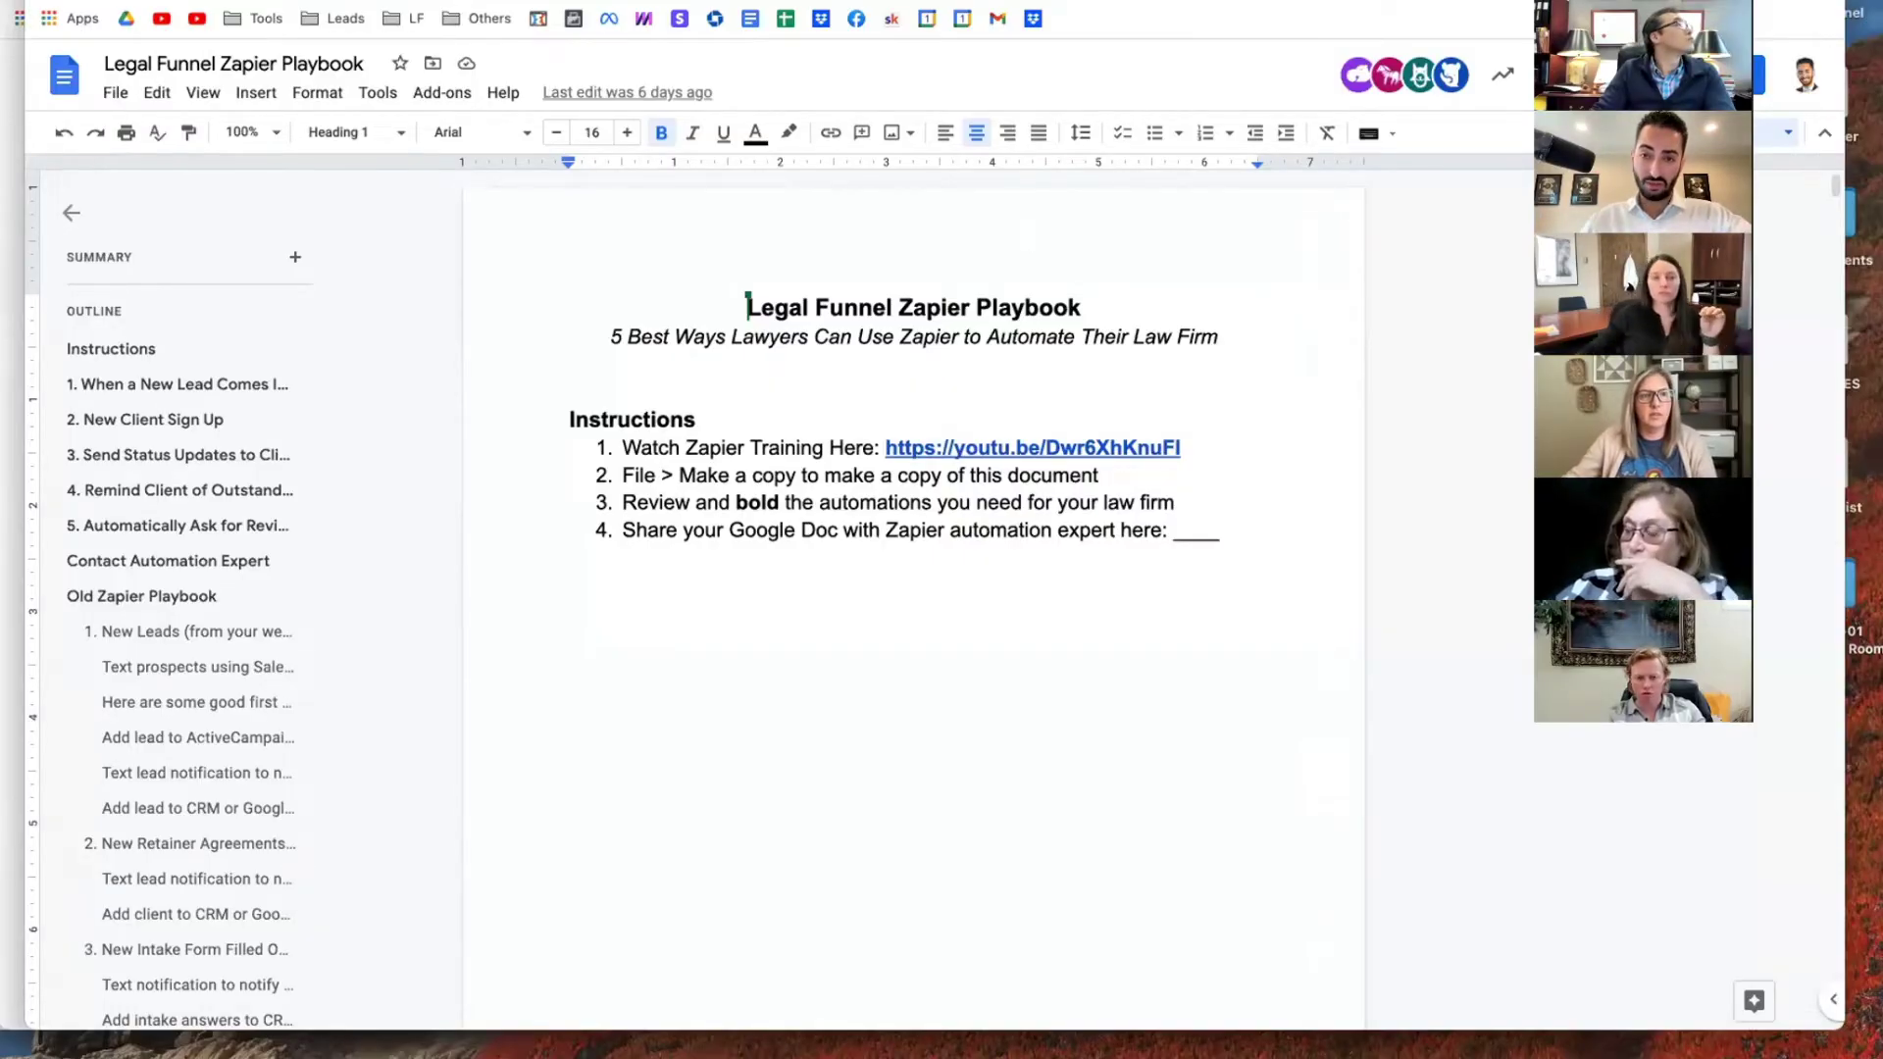
# - Delete the second instruction's text below the subtitle, then restore it with undo
pyautogui.click(873, 361)
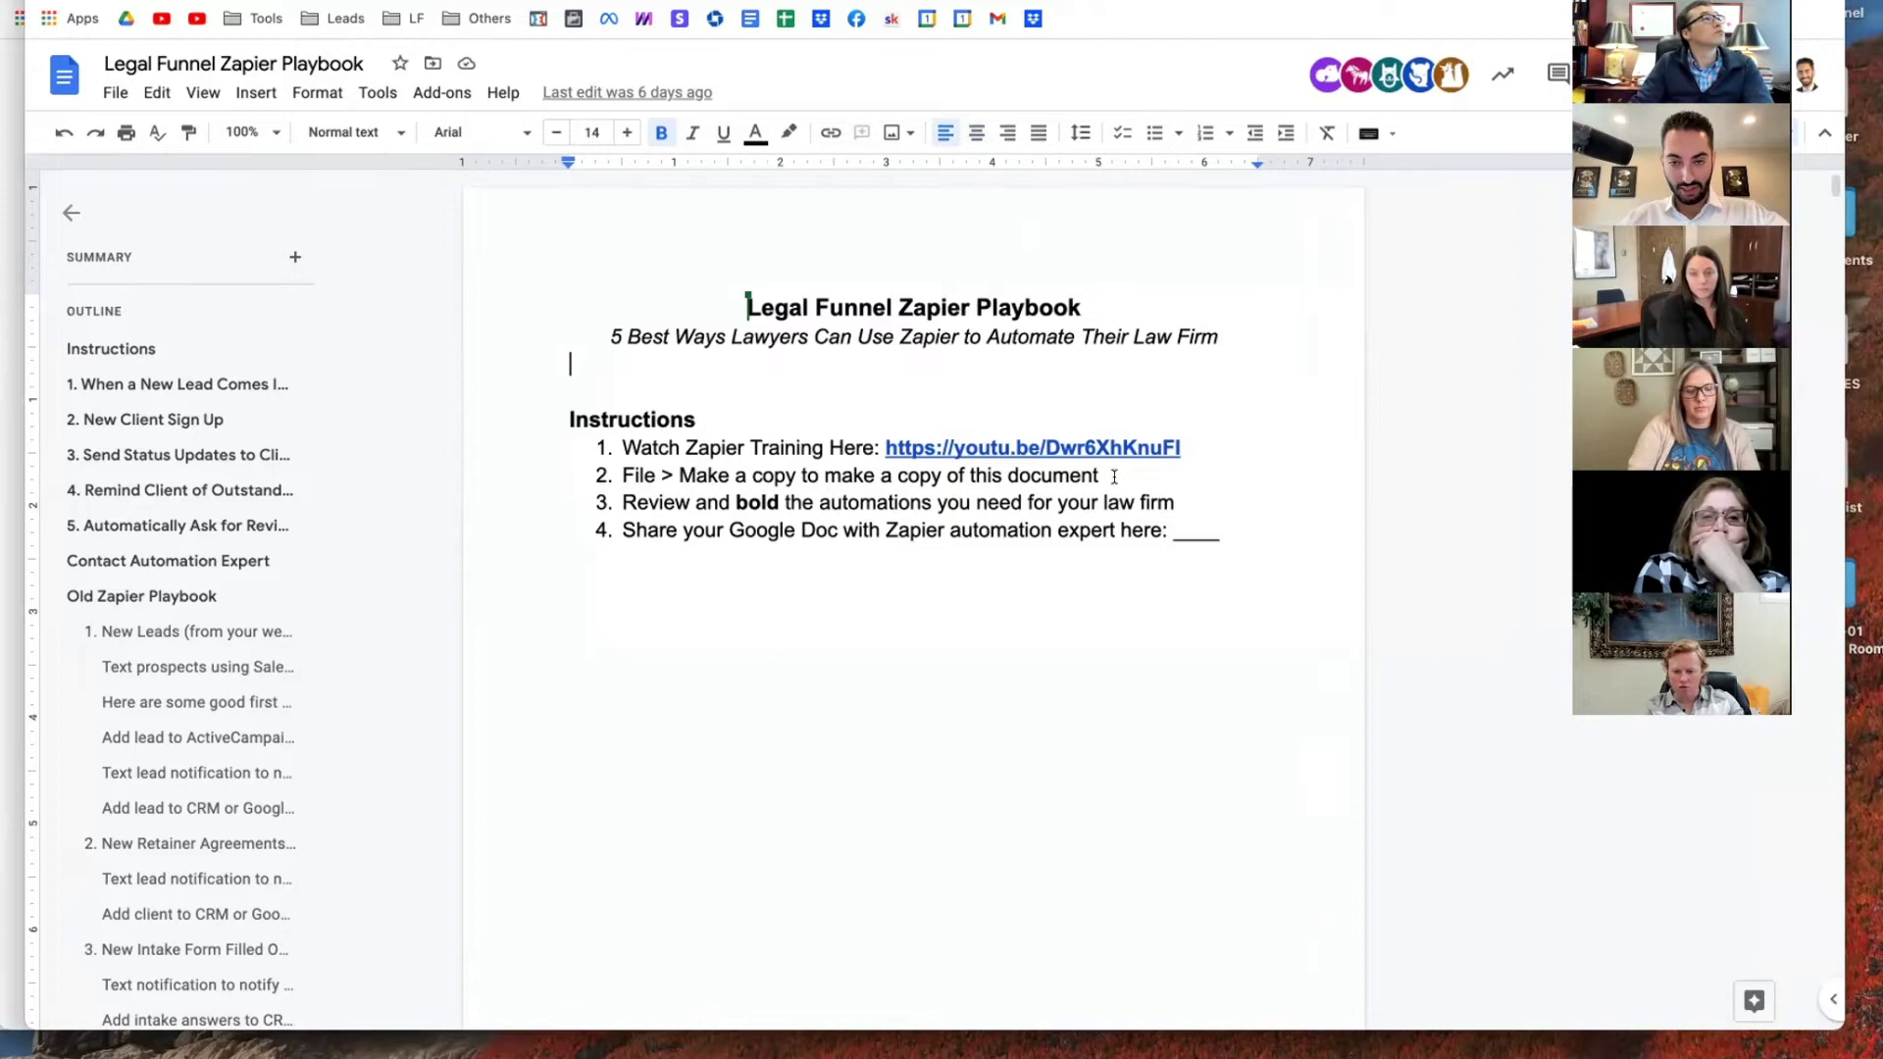
pyautogui.moveTo(1114, 477); pyautogui.dragTo(622, 477)
pyautogui.press('BackSpace')
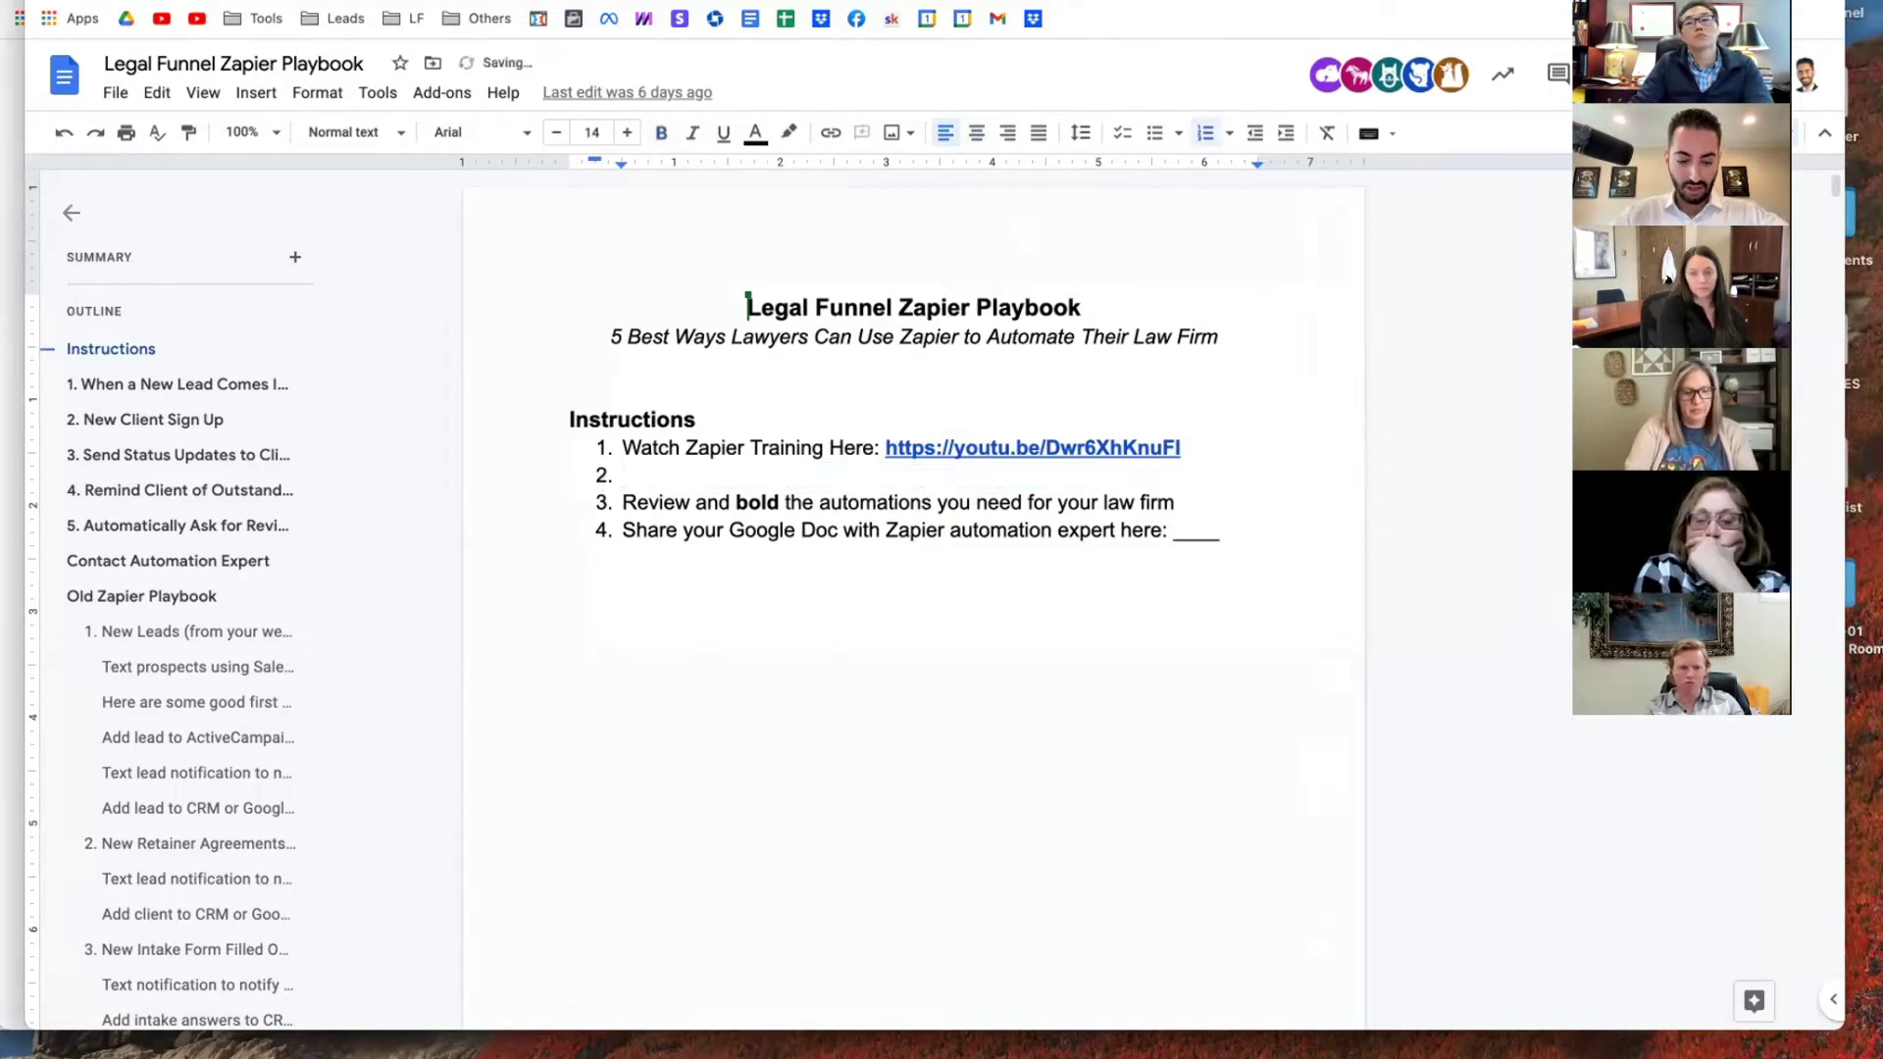
pyautogui.hotkey('ctrl', 'z')
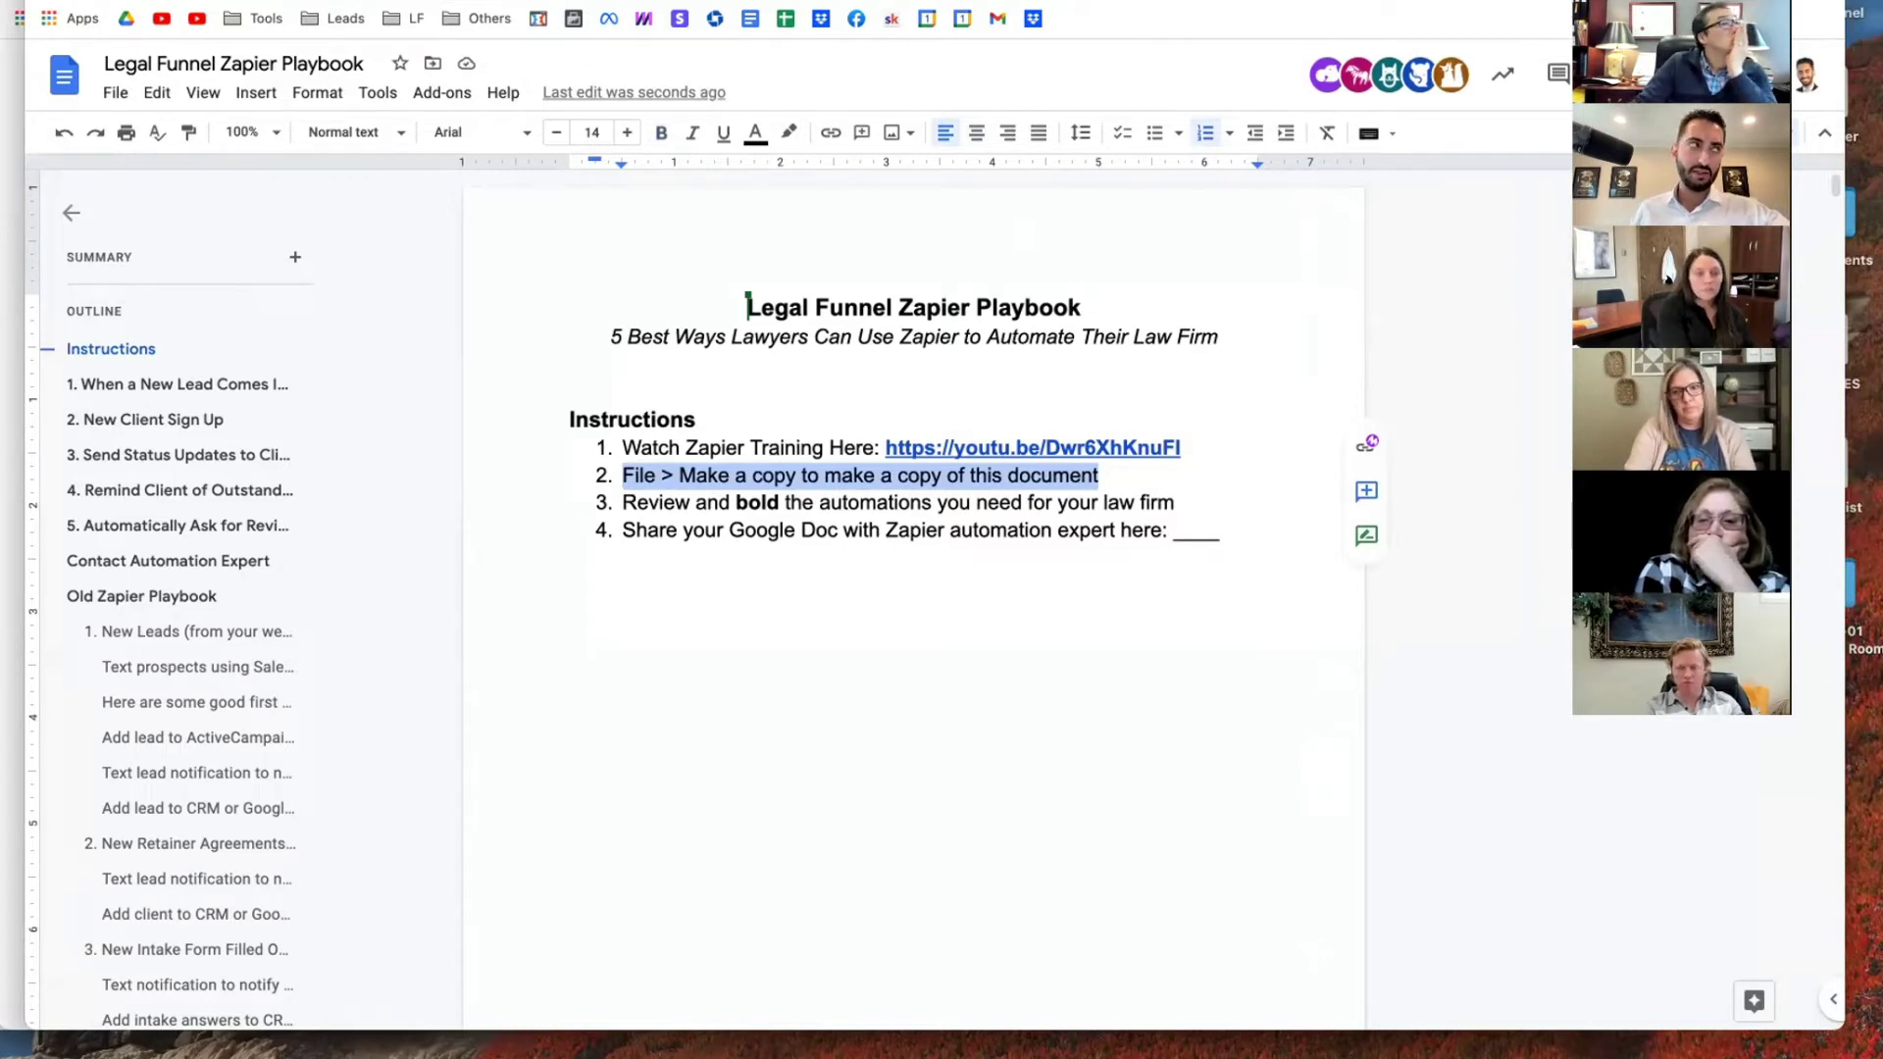
# - Scroll down through automation sections 1 to 5 and Contact Automation Expert
pyautogui.scroll(-10, 913, 588)
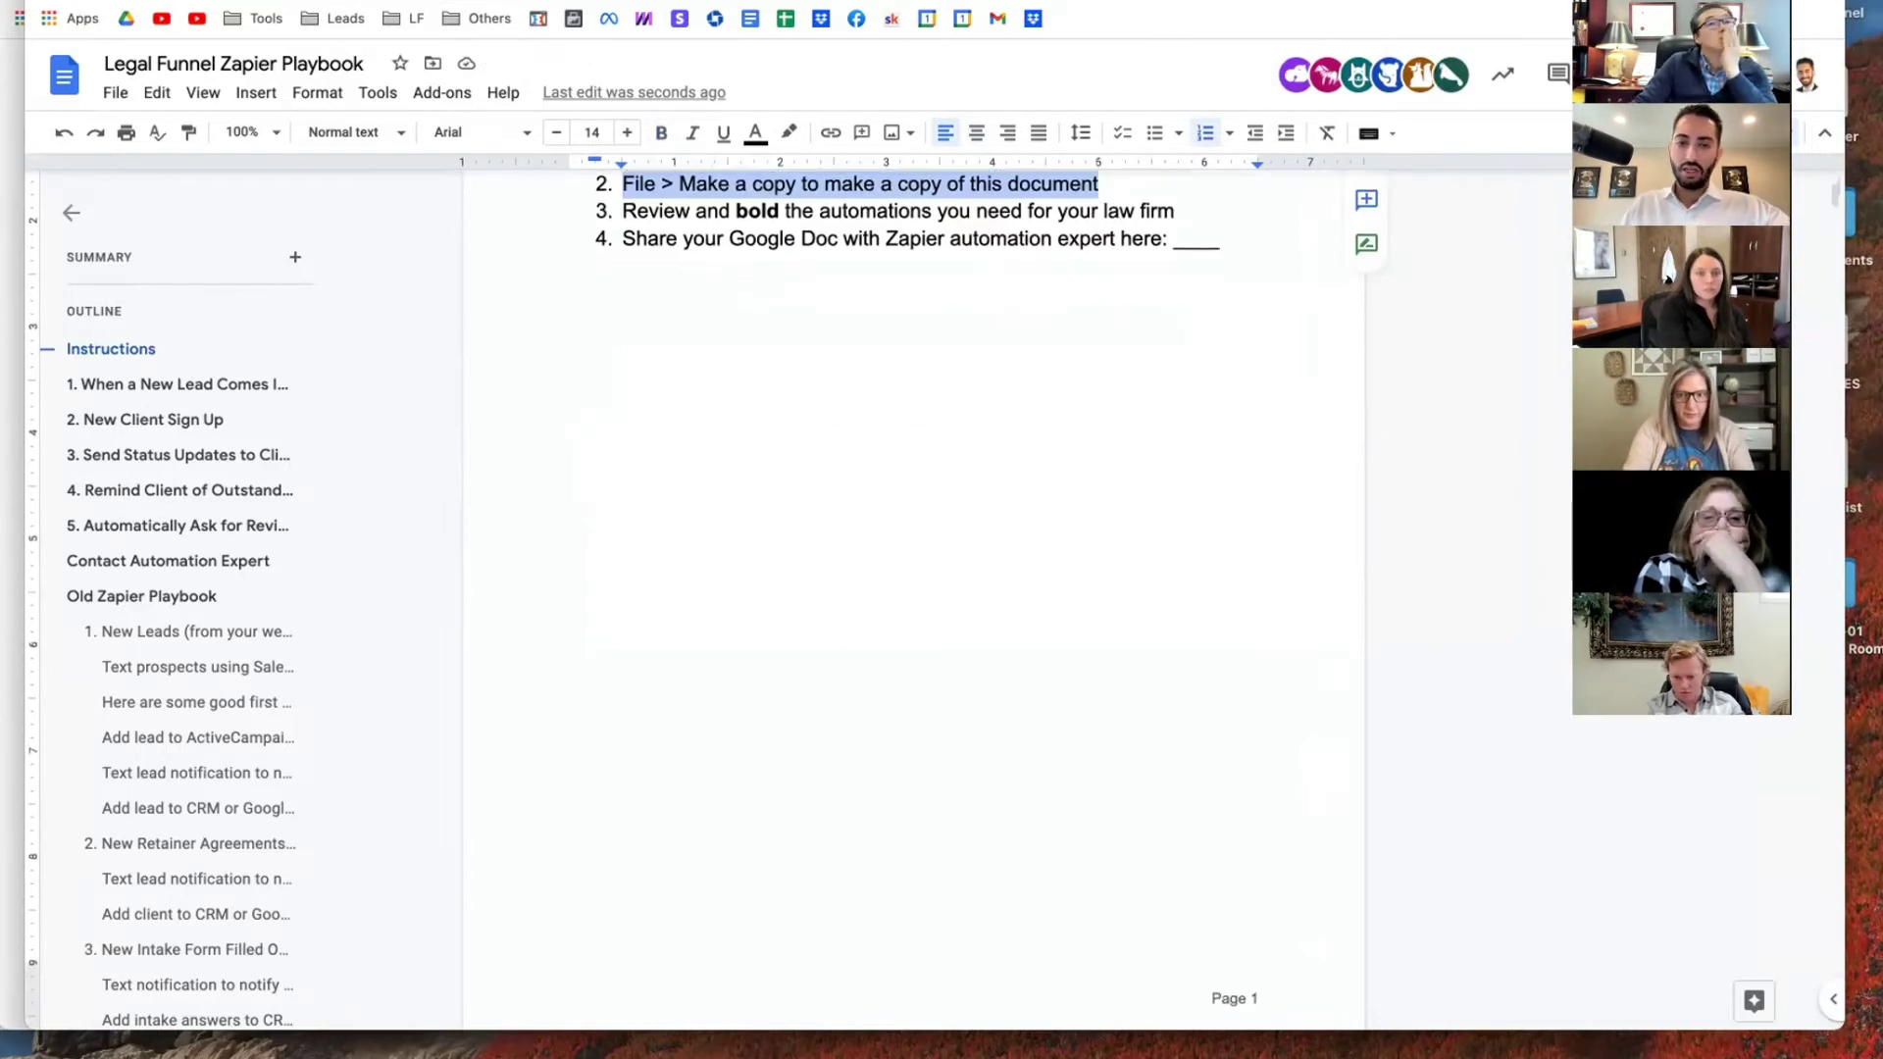
pyautogui.scroll(2, 912, 589)
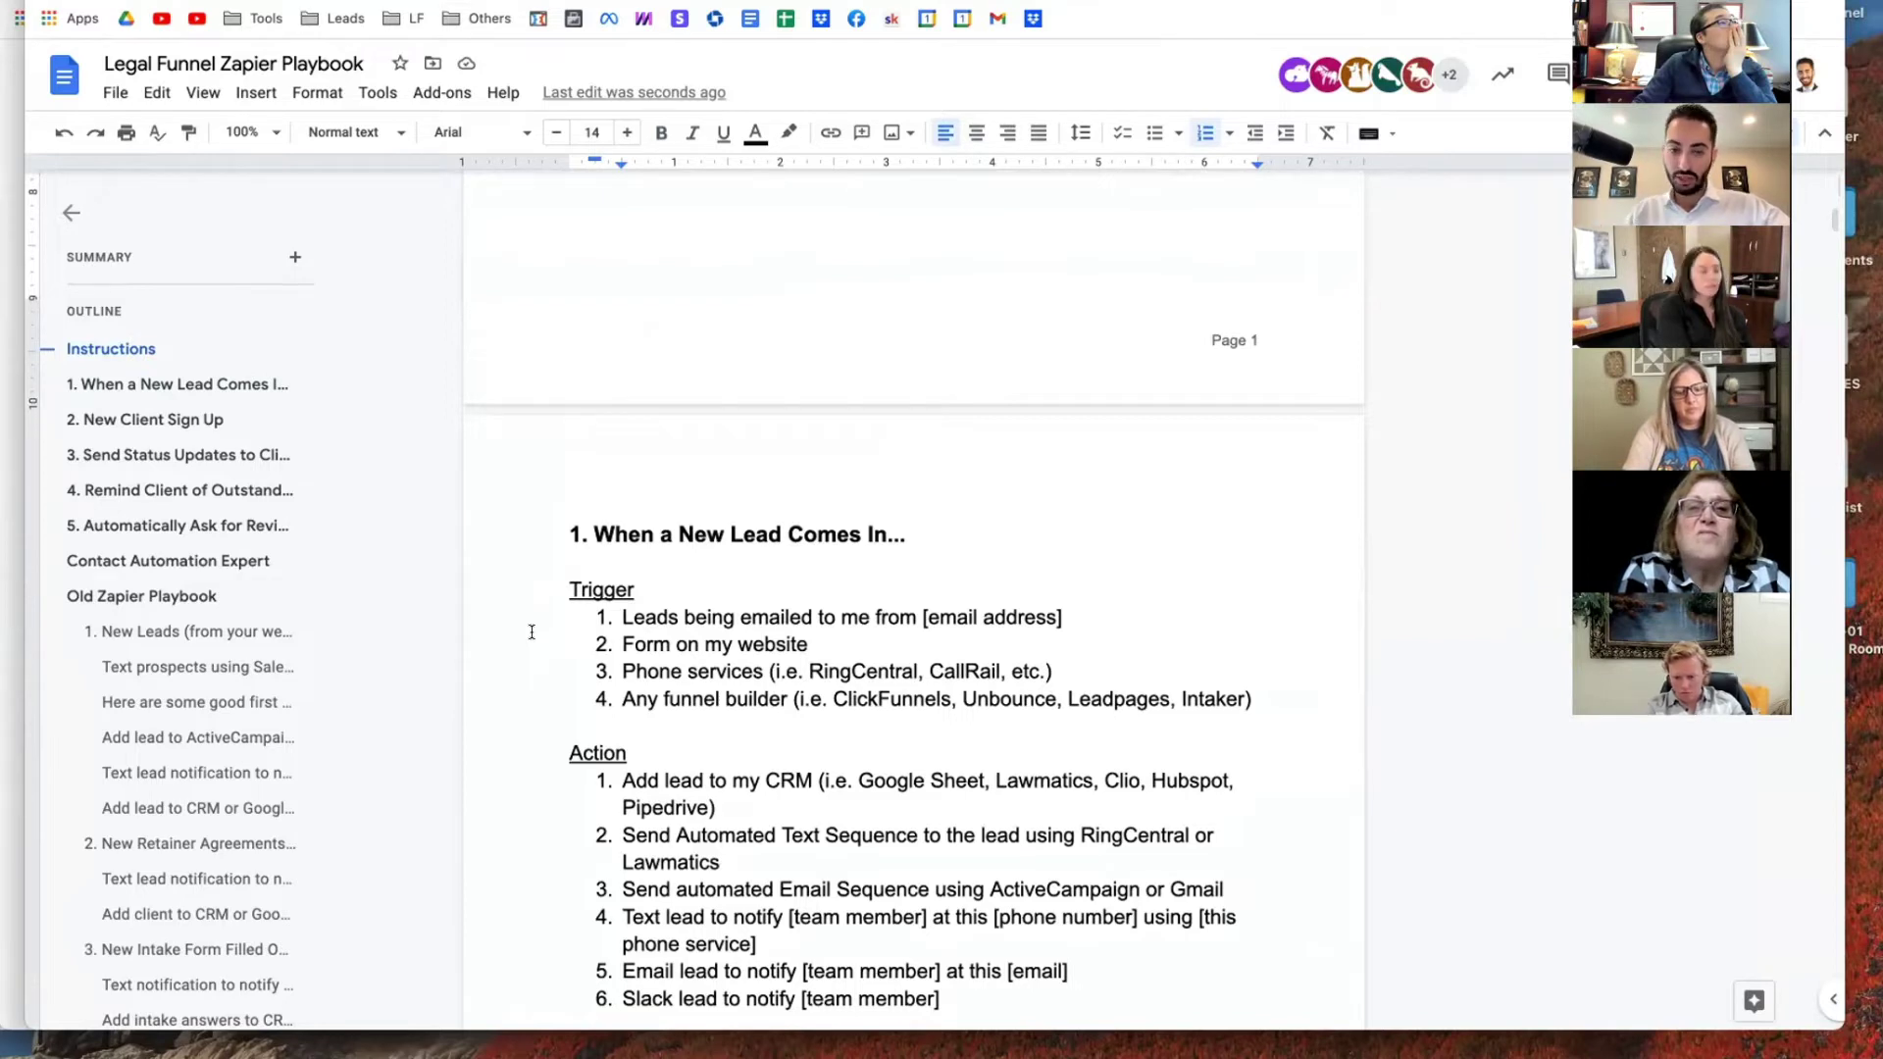
pyautogui.scroll(-12, 531, 631)
pyautogui.scroll(-12, 532, 632)
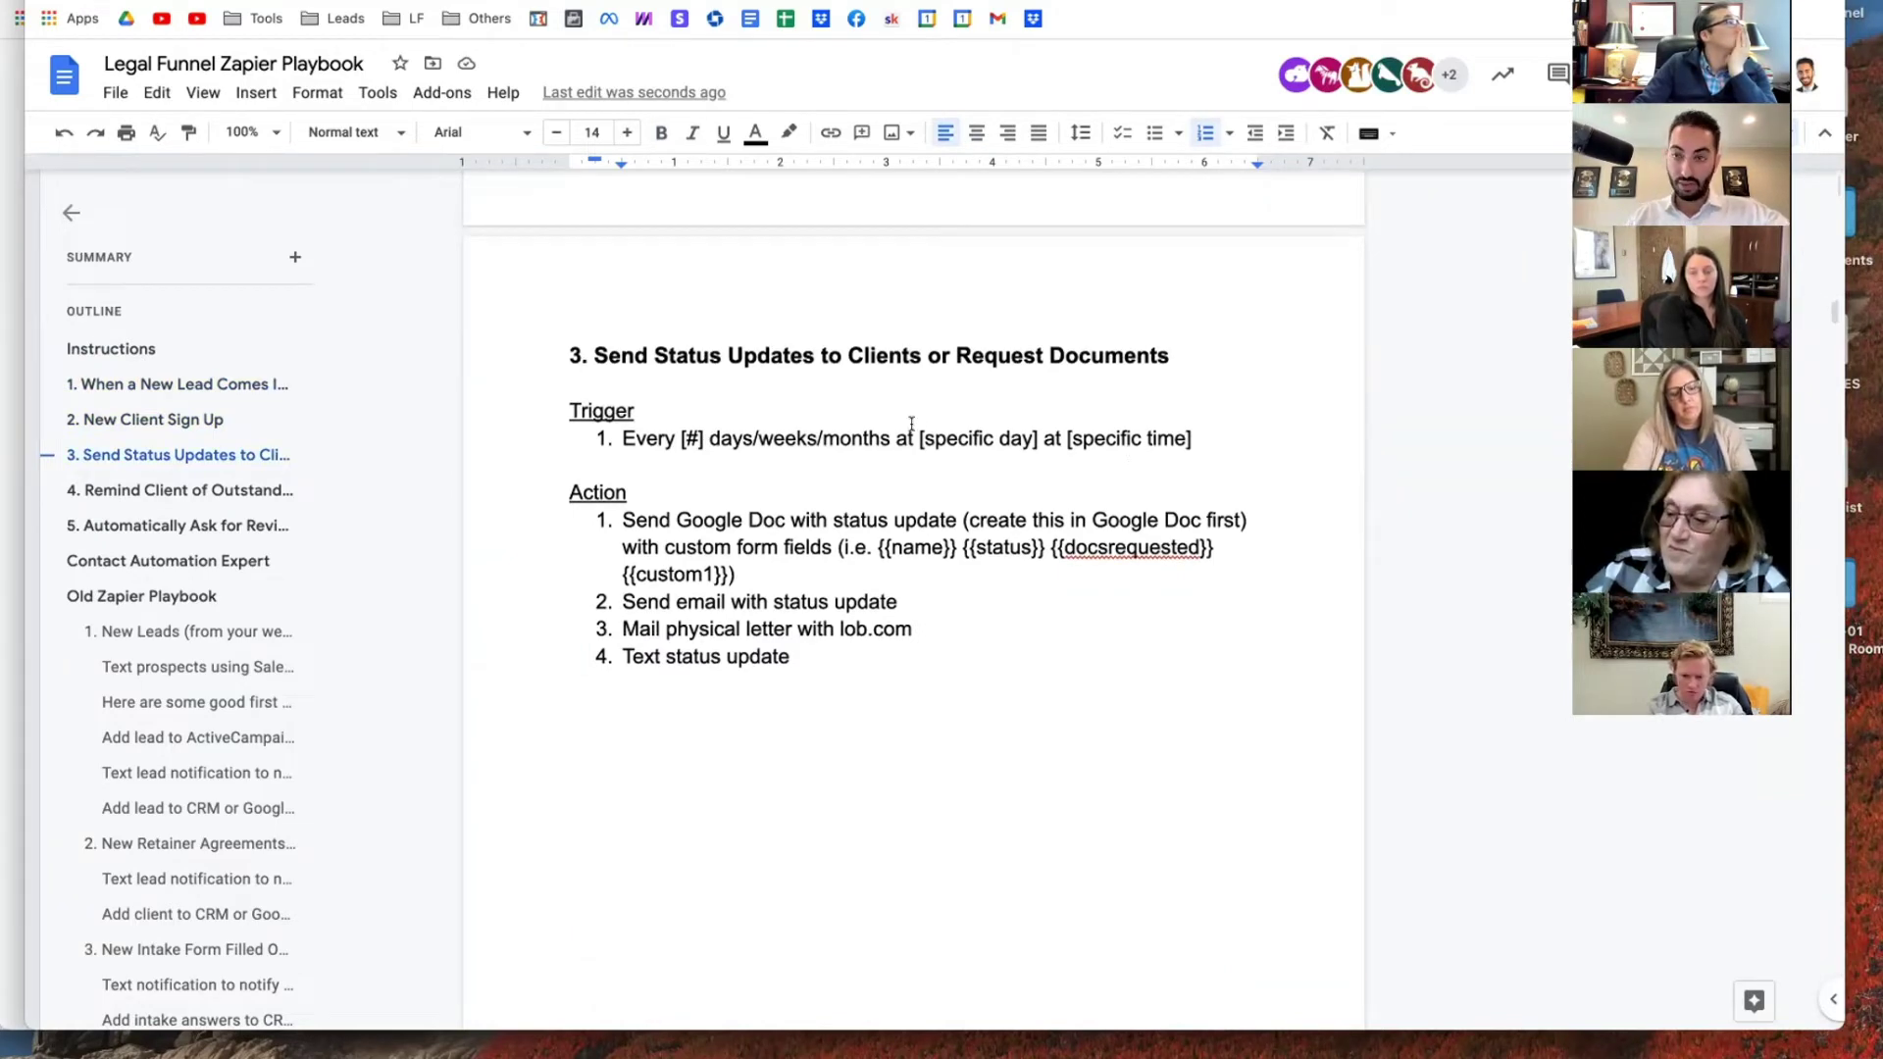
pyautogui.scroll(-8, 911, 423)
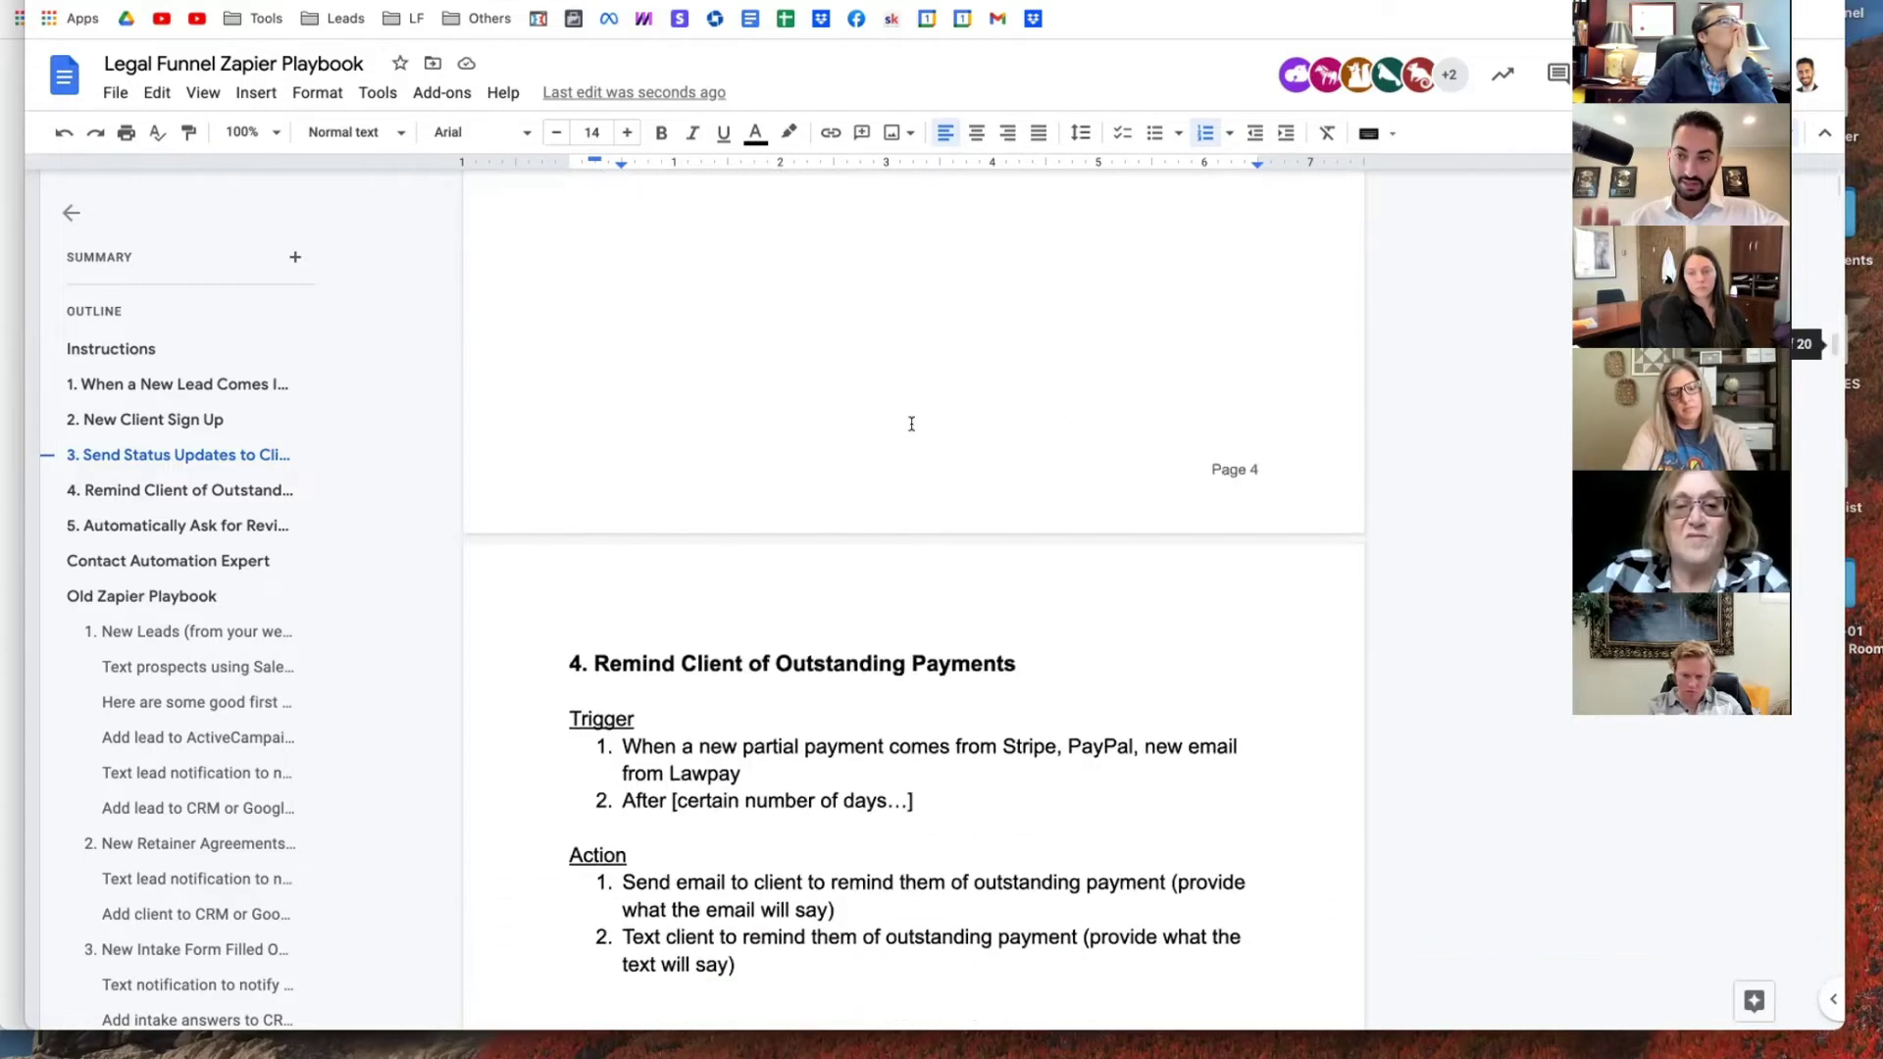
pyautogui.scroll(-3, 911, 423)
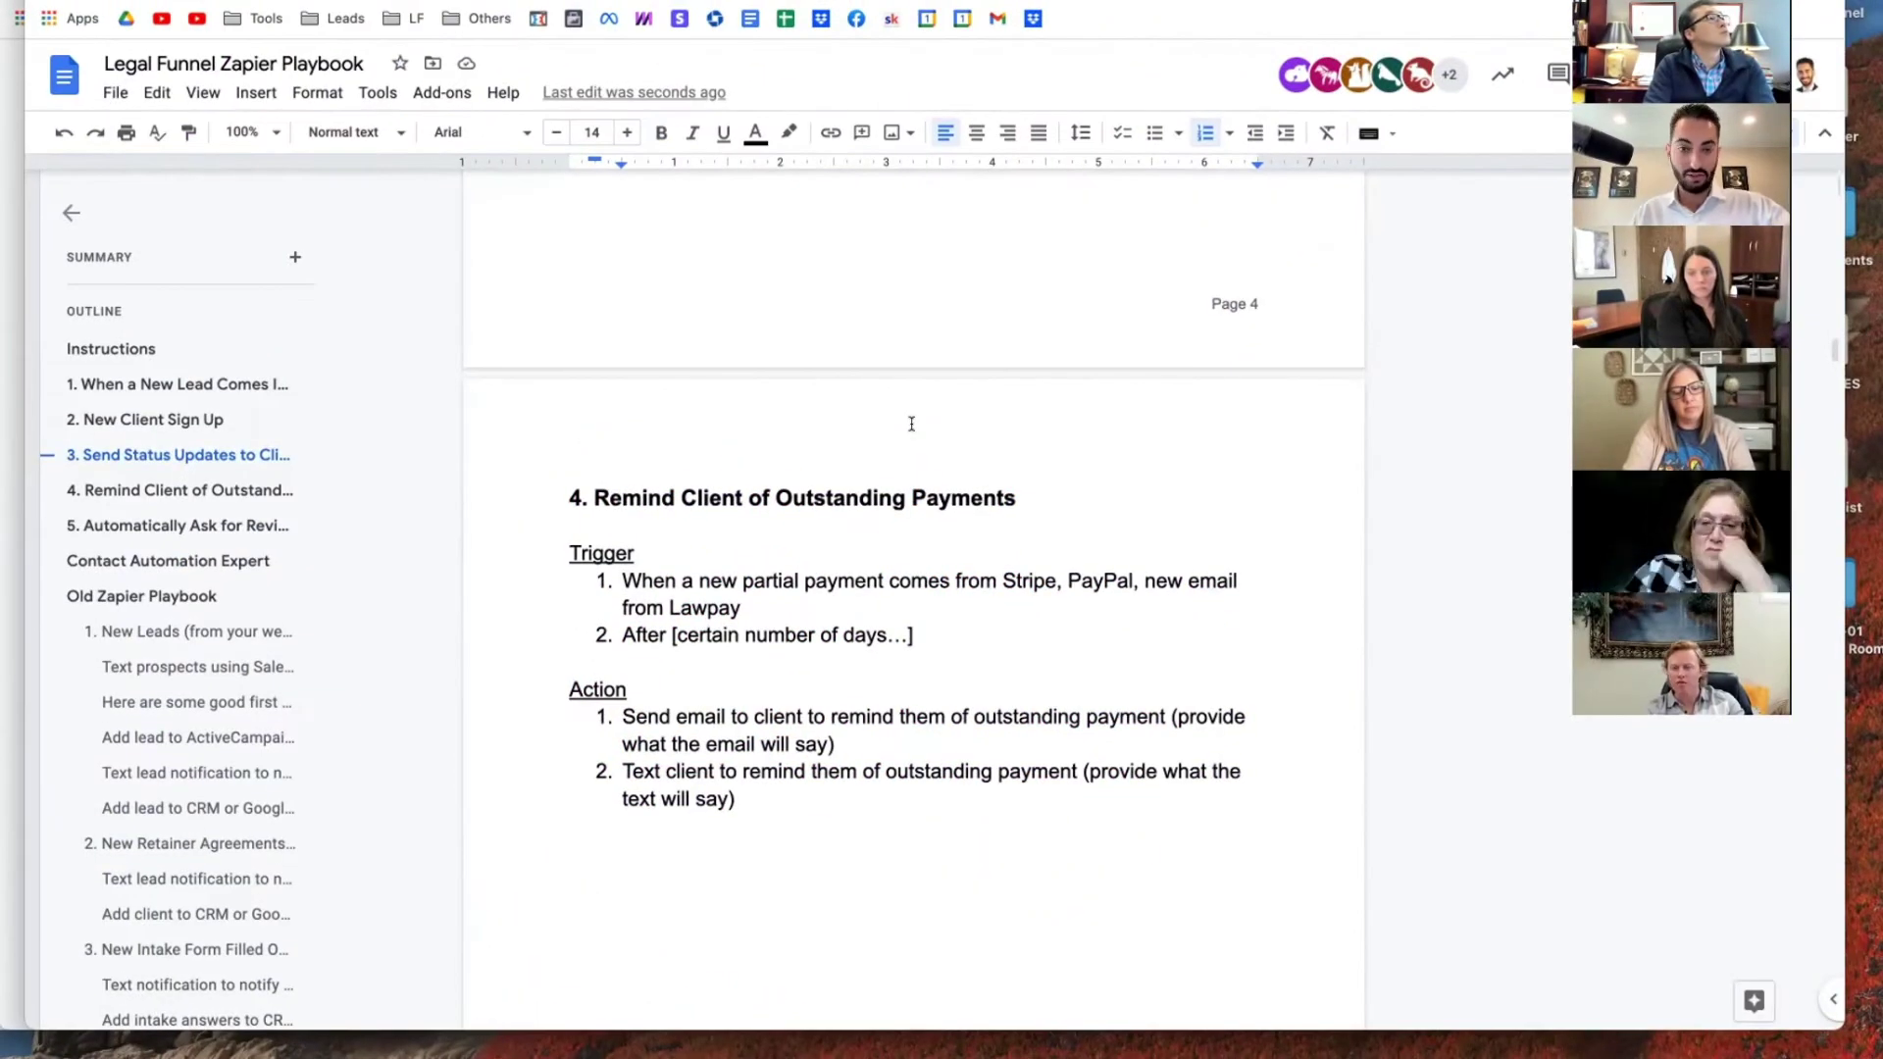
pyautogui.scroll(-10, 911, 424)
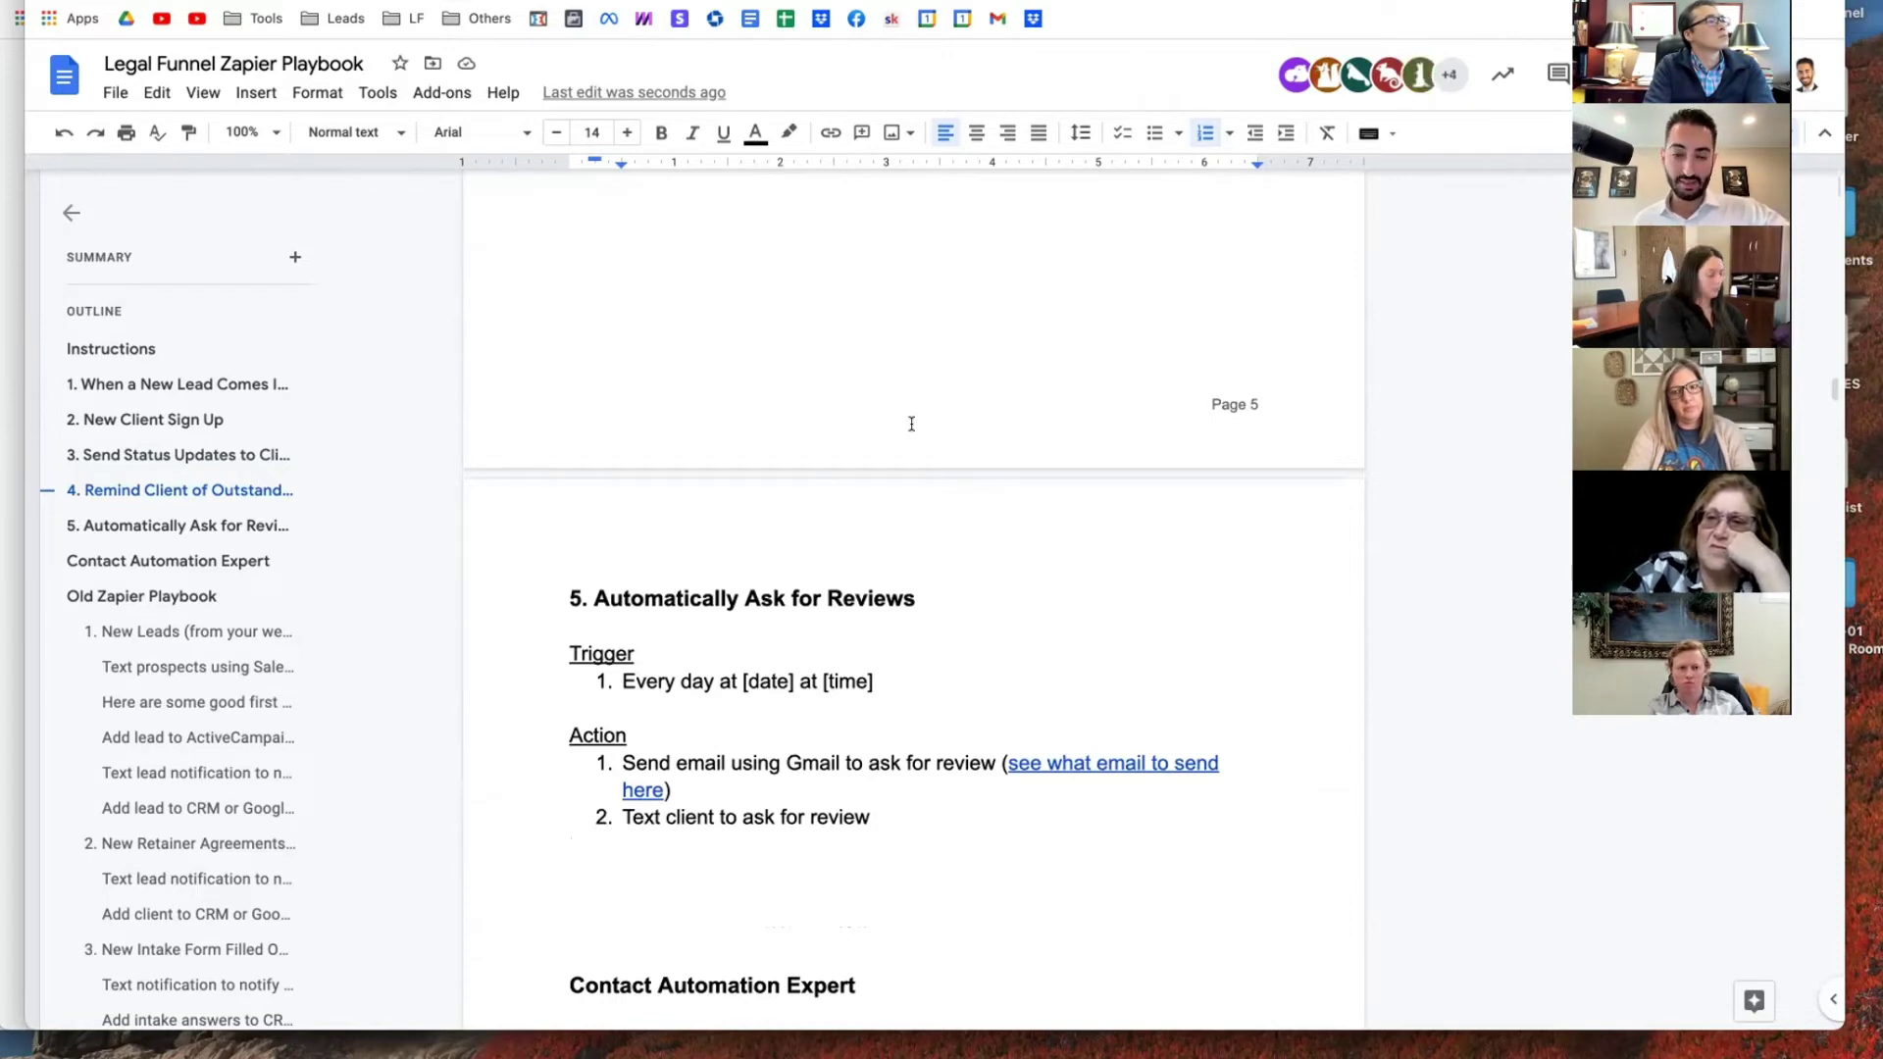
pyautogui.scroll(-3, 911, 424)
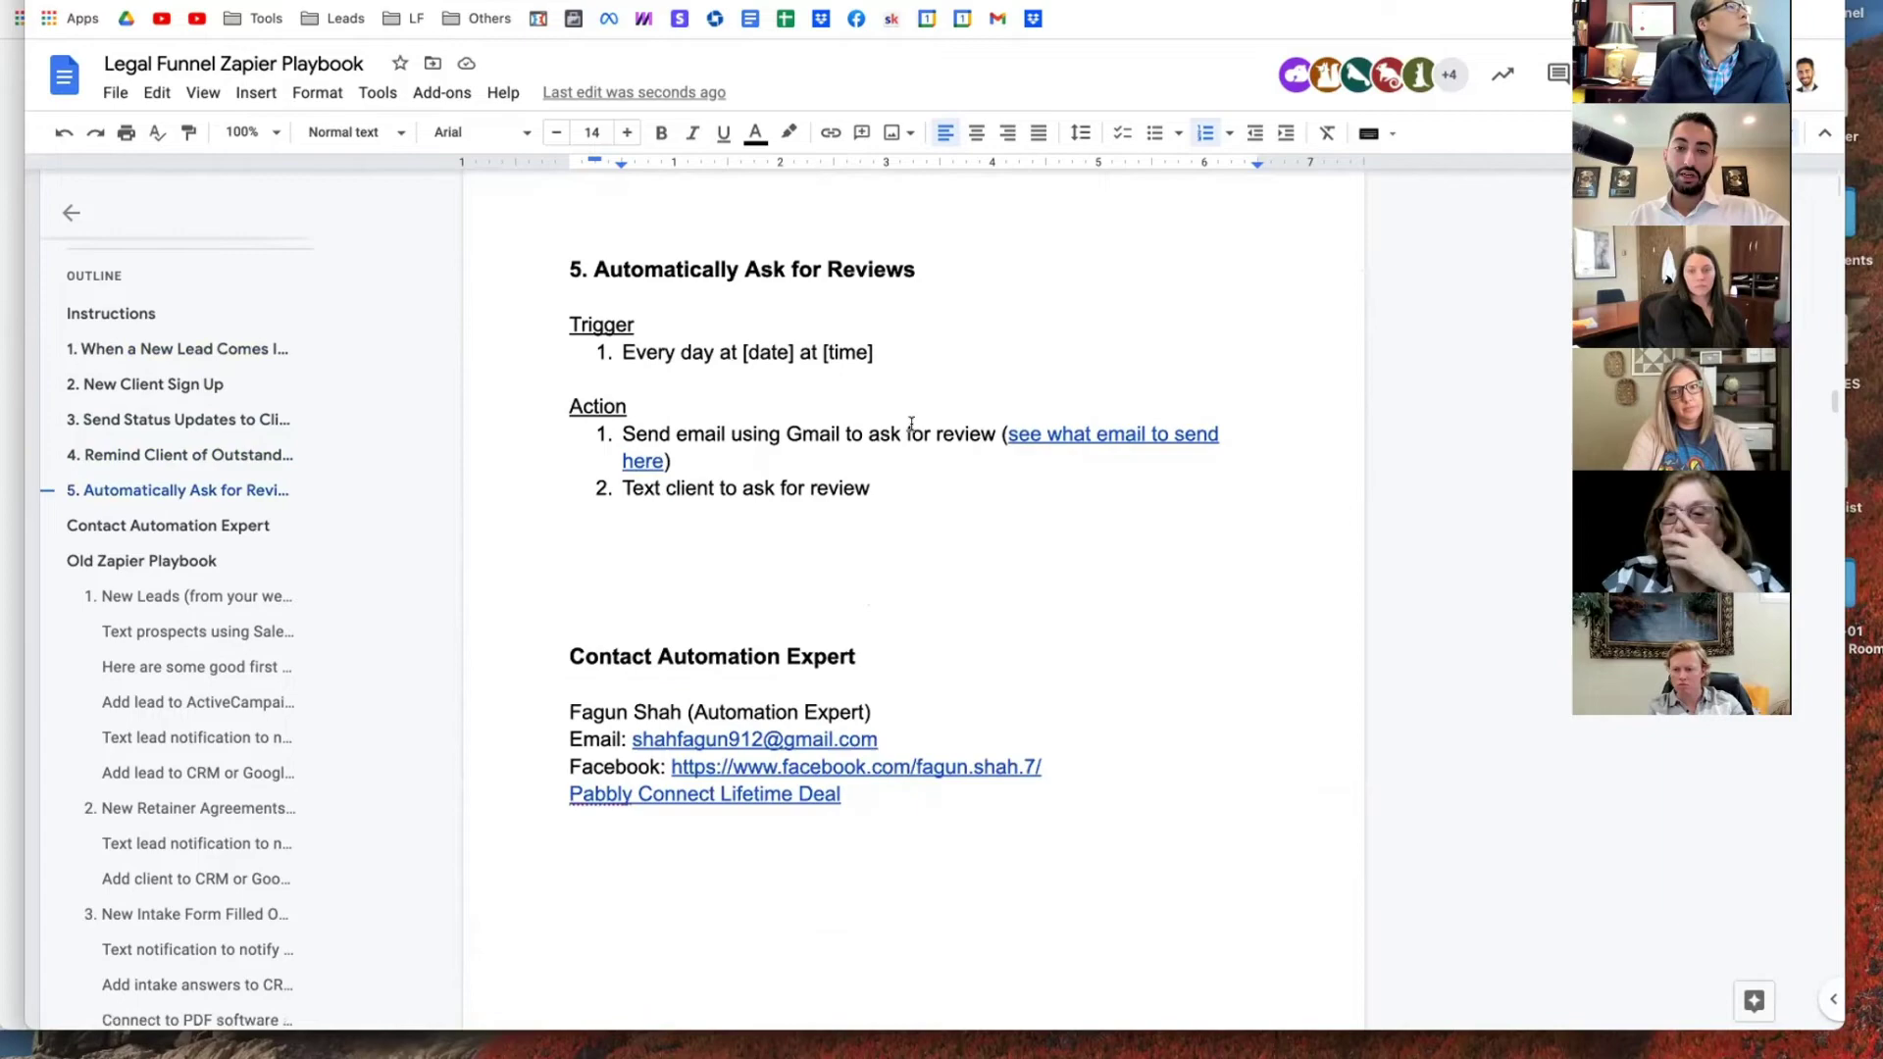
# - Scroll back up to section 2's New Client Sign Up Action list
pyautogui.scroll(2, 911, 424)
pyautogui.scroll(-2, 911, 424)
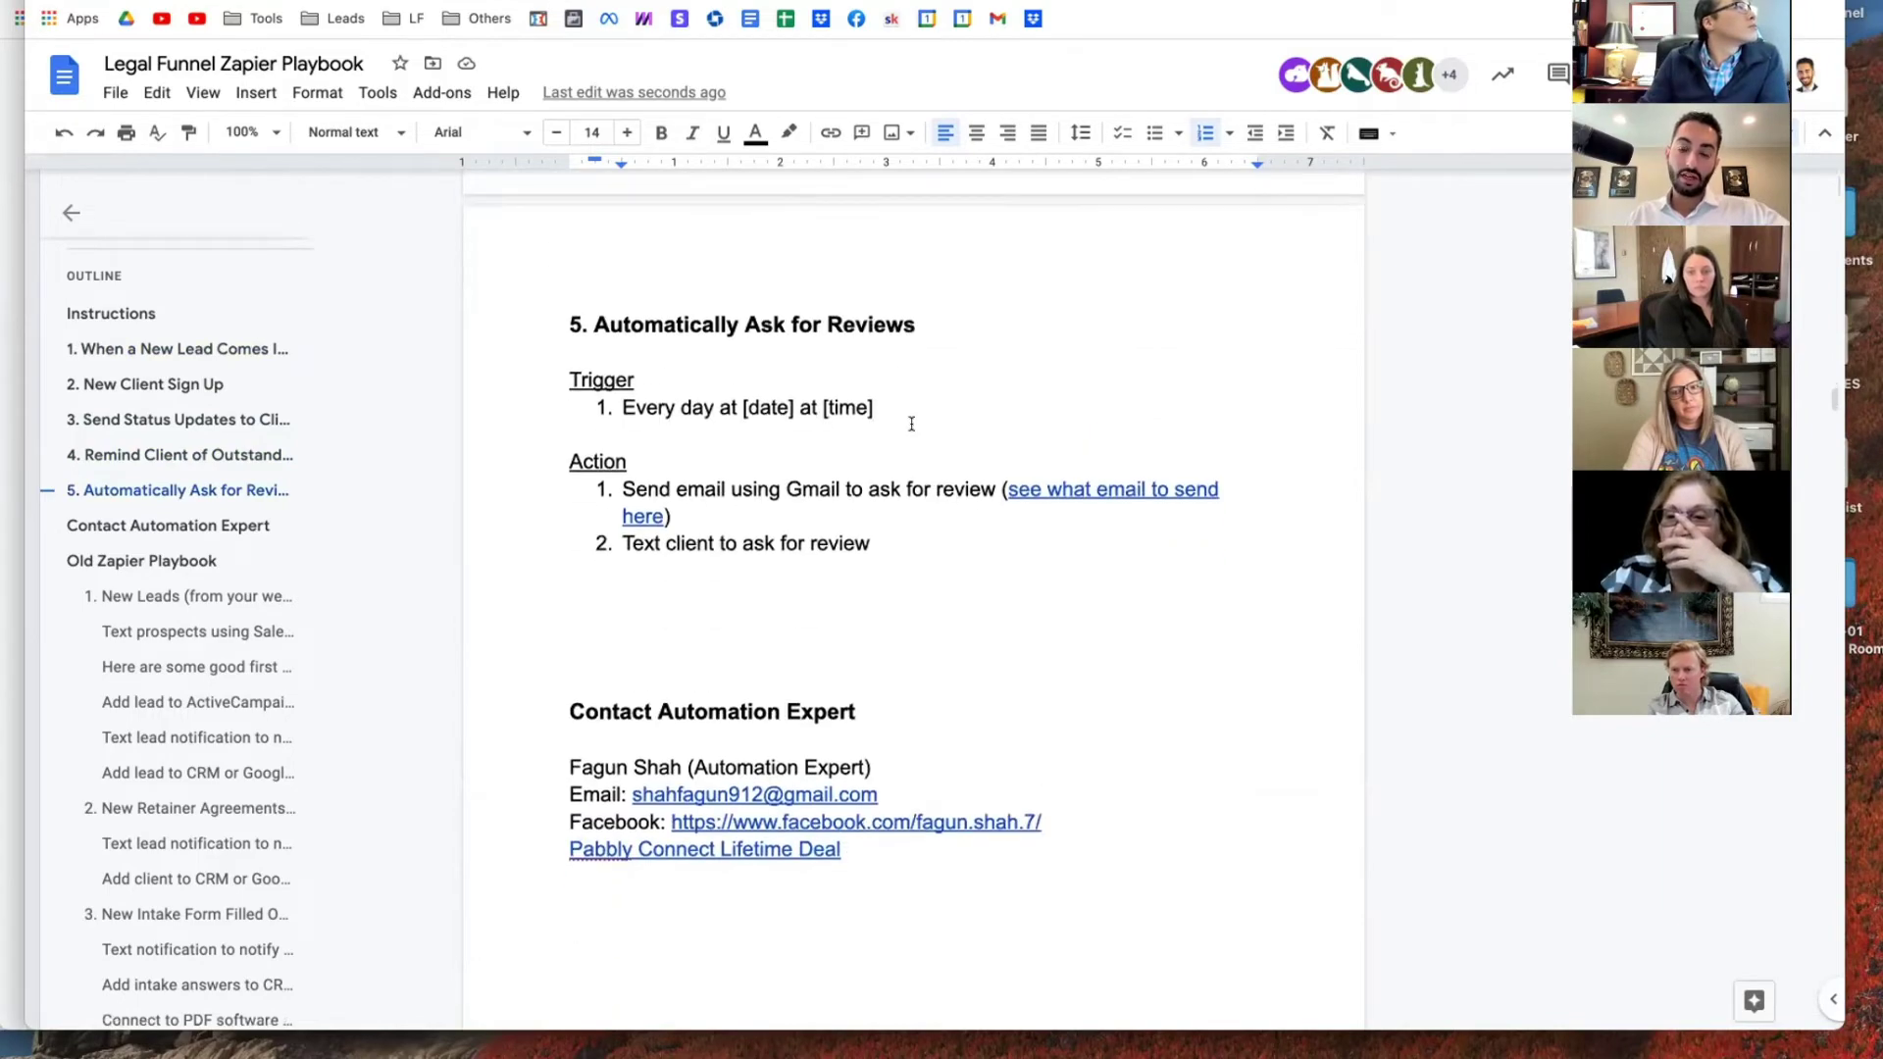
pyautogui.scroll(15, 911, 424)
pyautogui.scroll(-5, 912, 424)
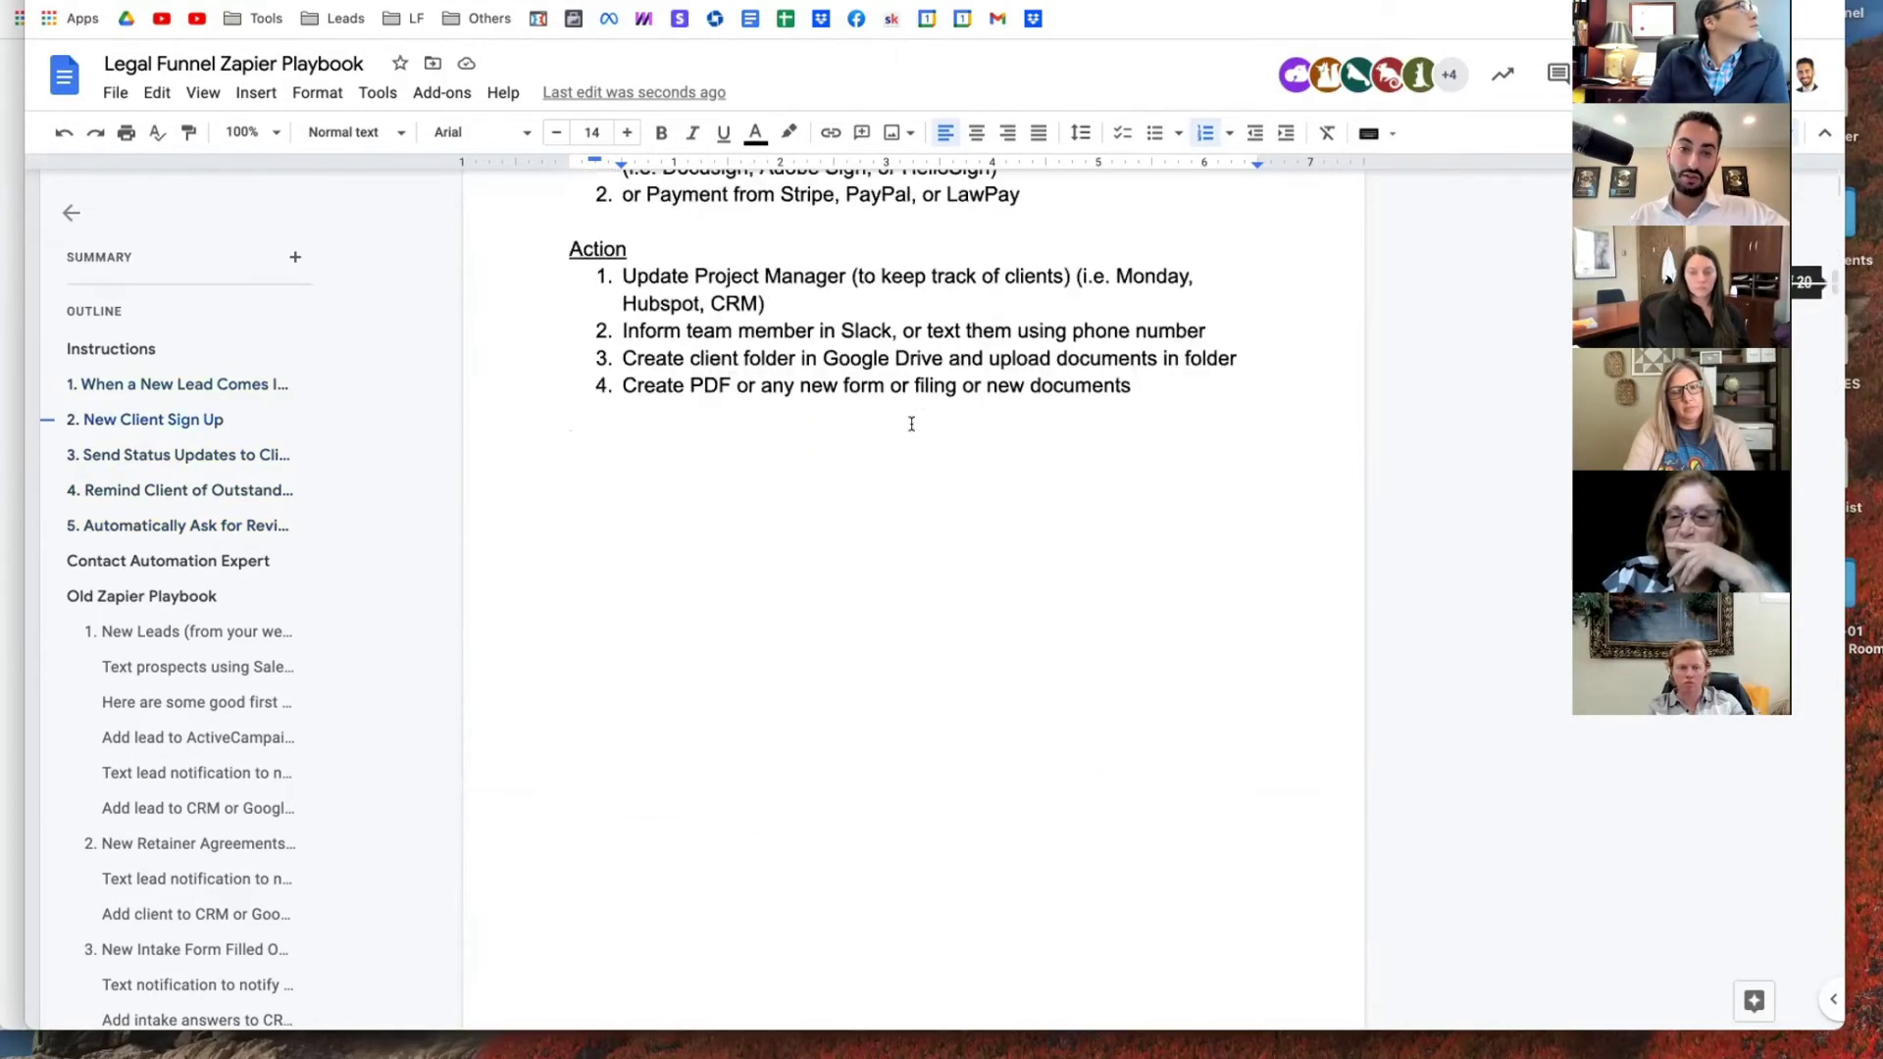
pyautogui.scroll(3, 911, 424)
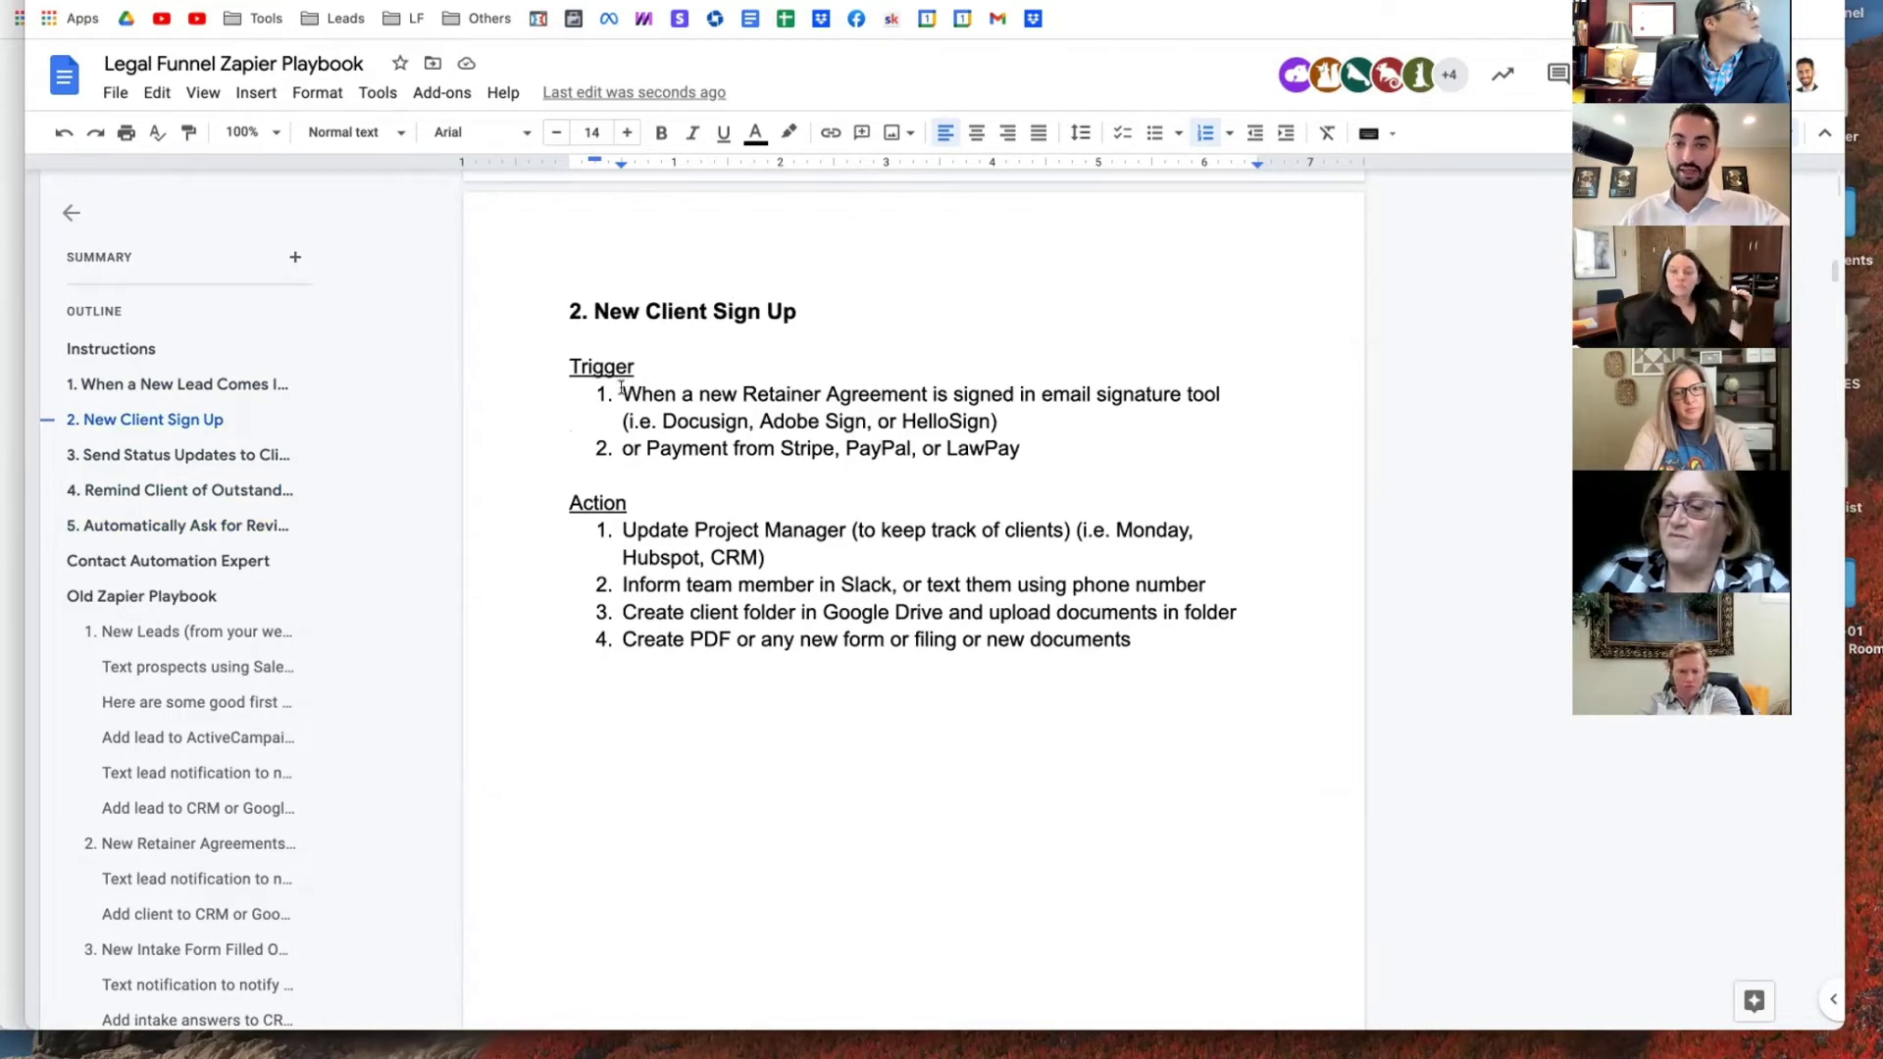
pyautogui.moveTo(620, 388); pyautogui.dragTo(1062, 417)
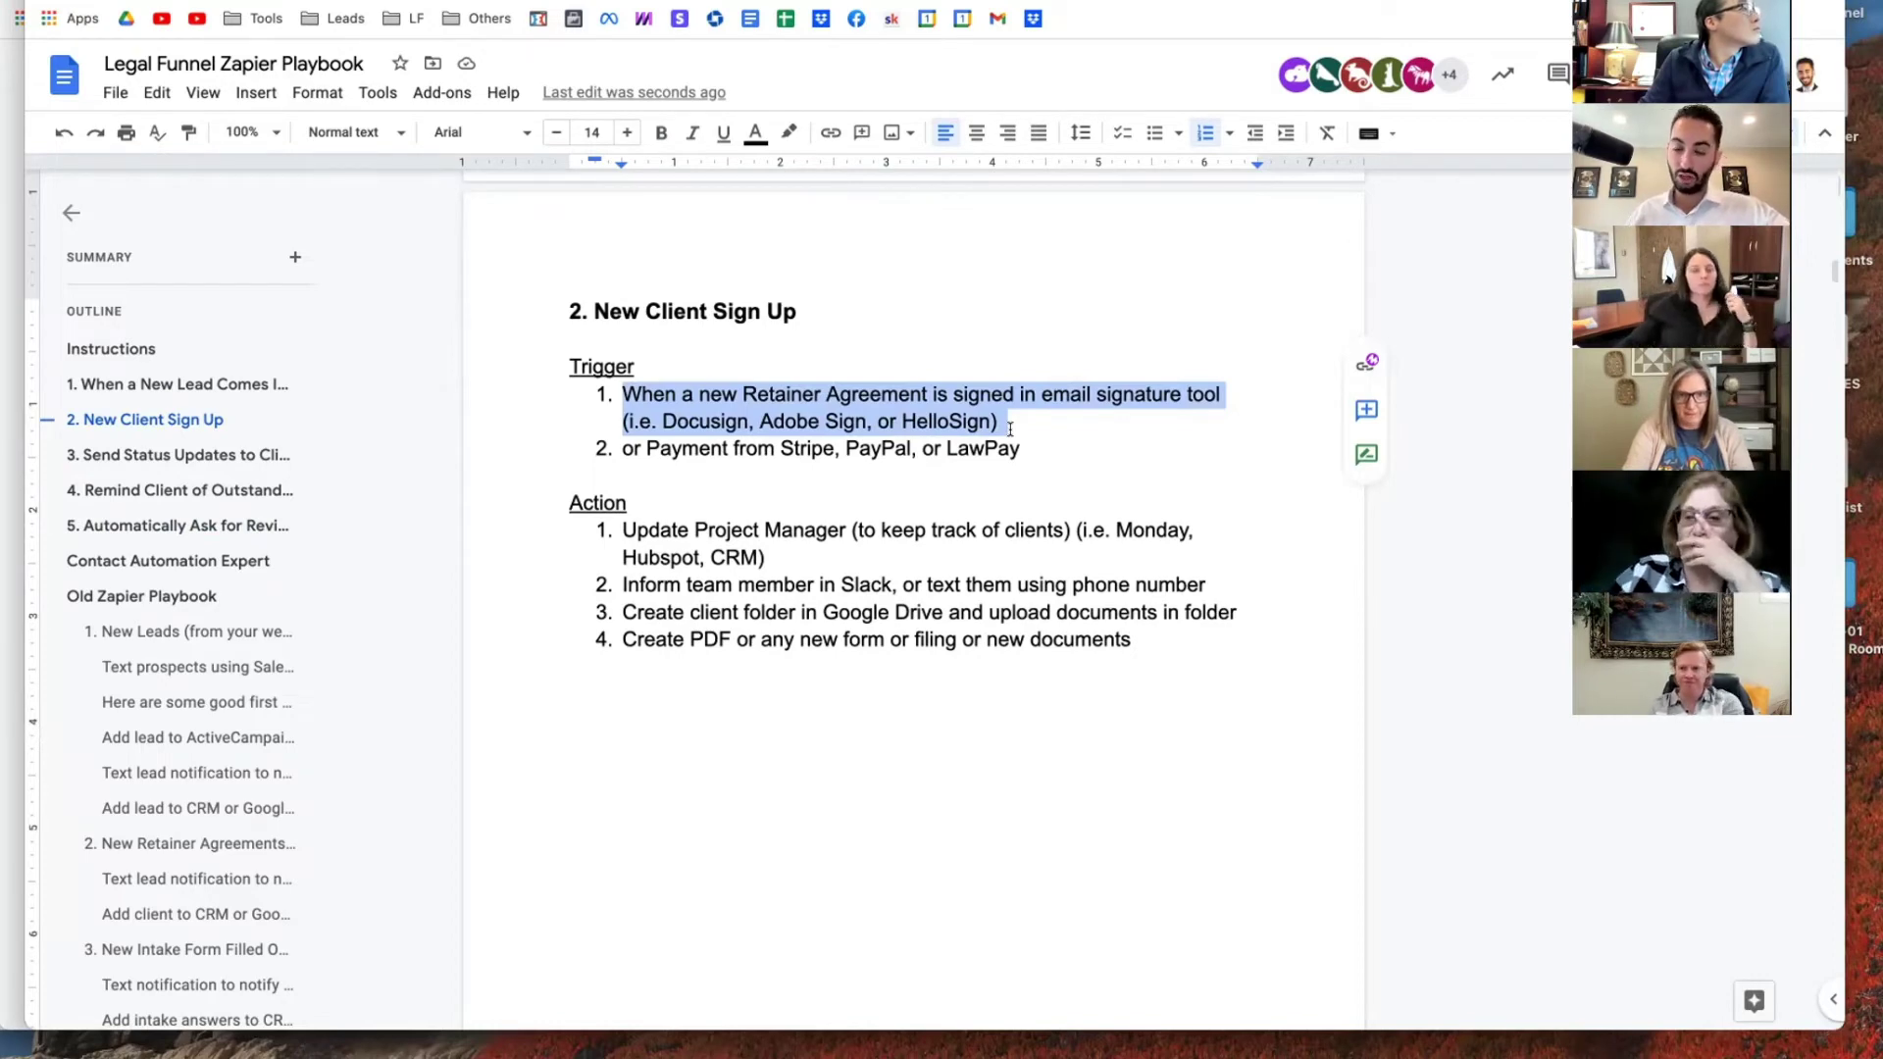
pyautogui.click(1010, 422)
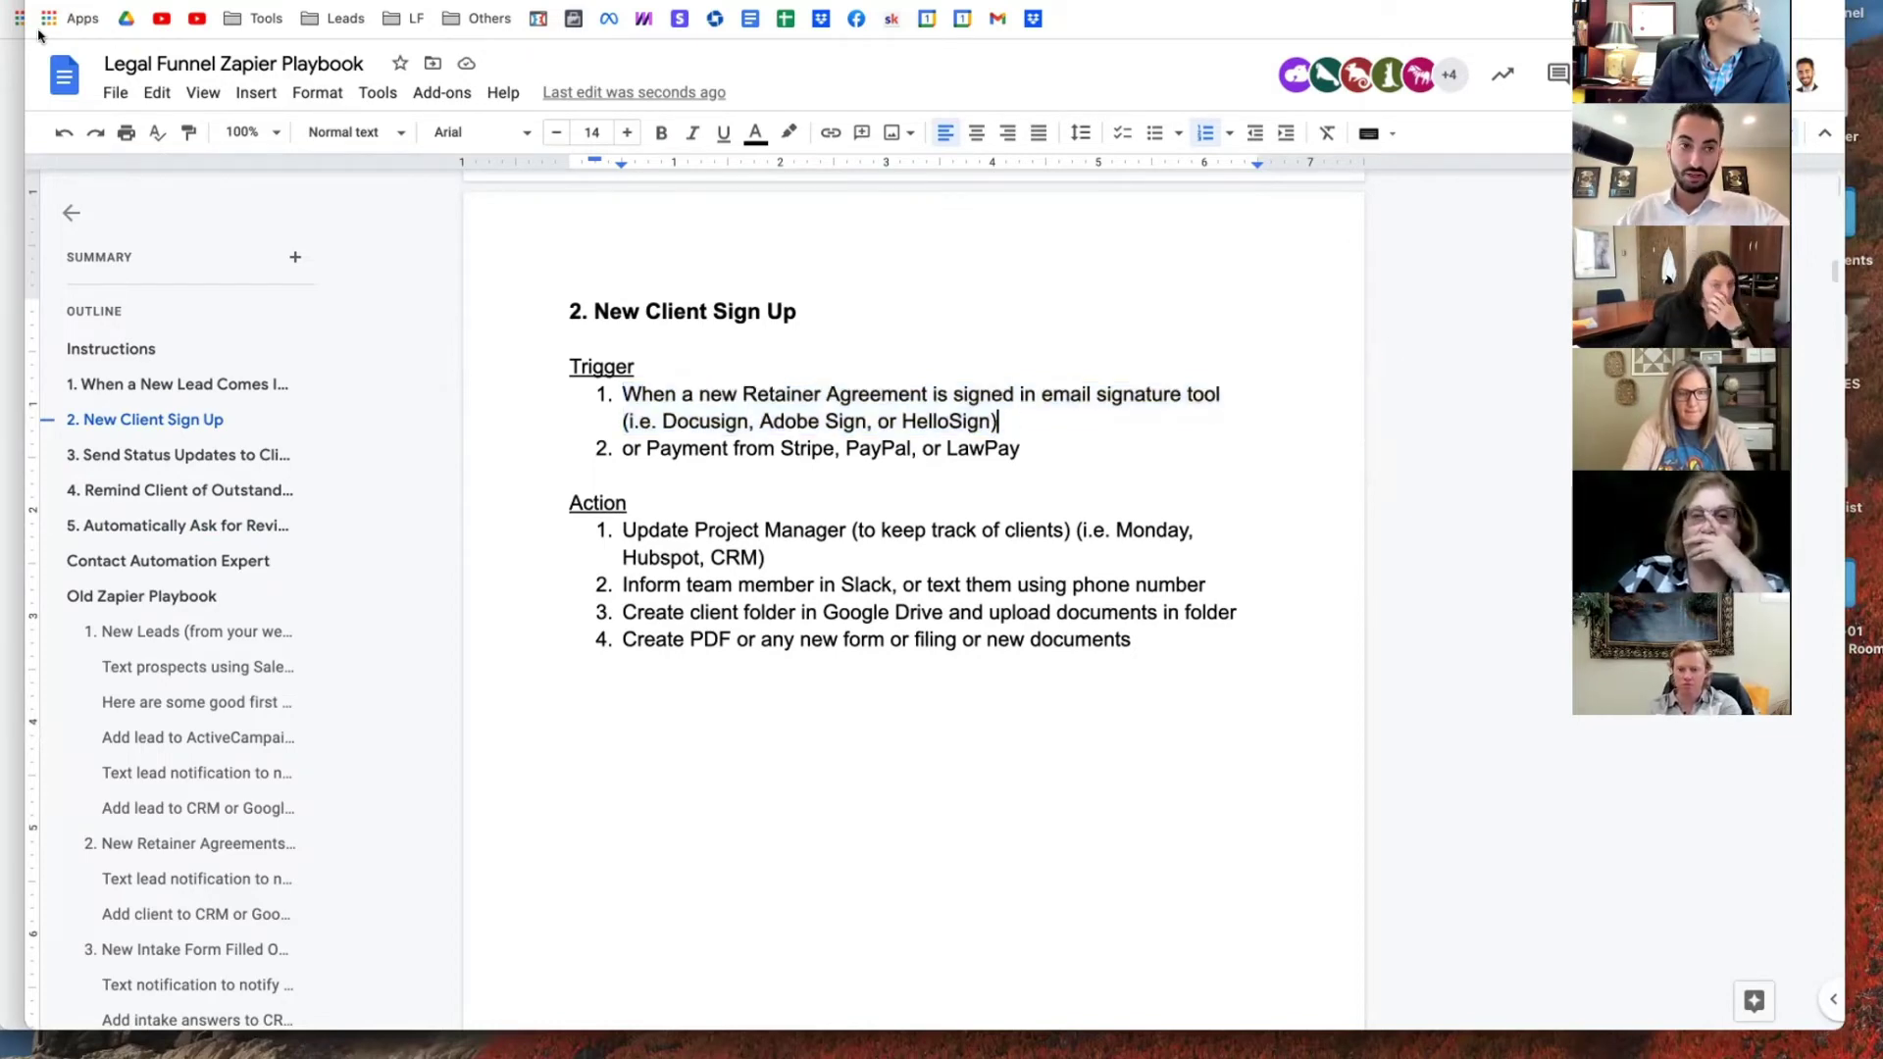
pyautogui.click(114, 98)
pyautogui.click(998, 422)
pyautogui.moveTo(999, 422); pyautogui.dragTo(622, 390)
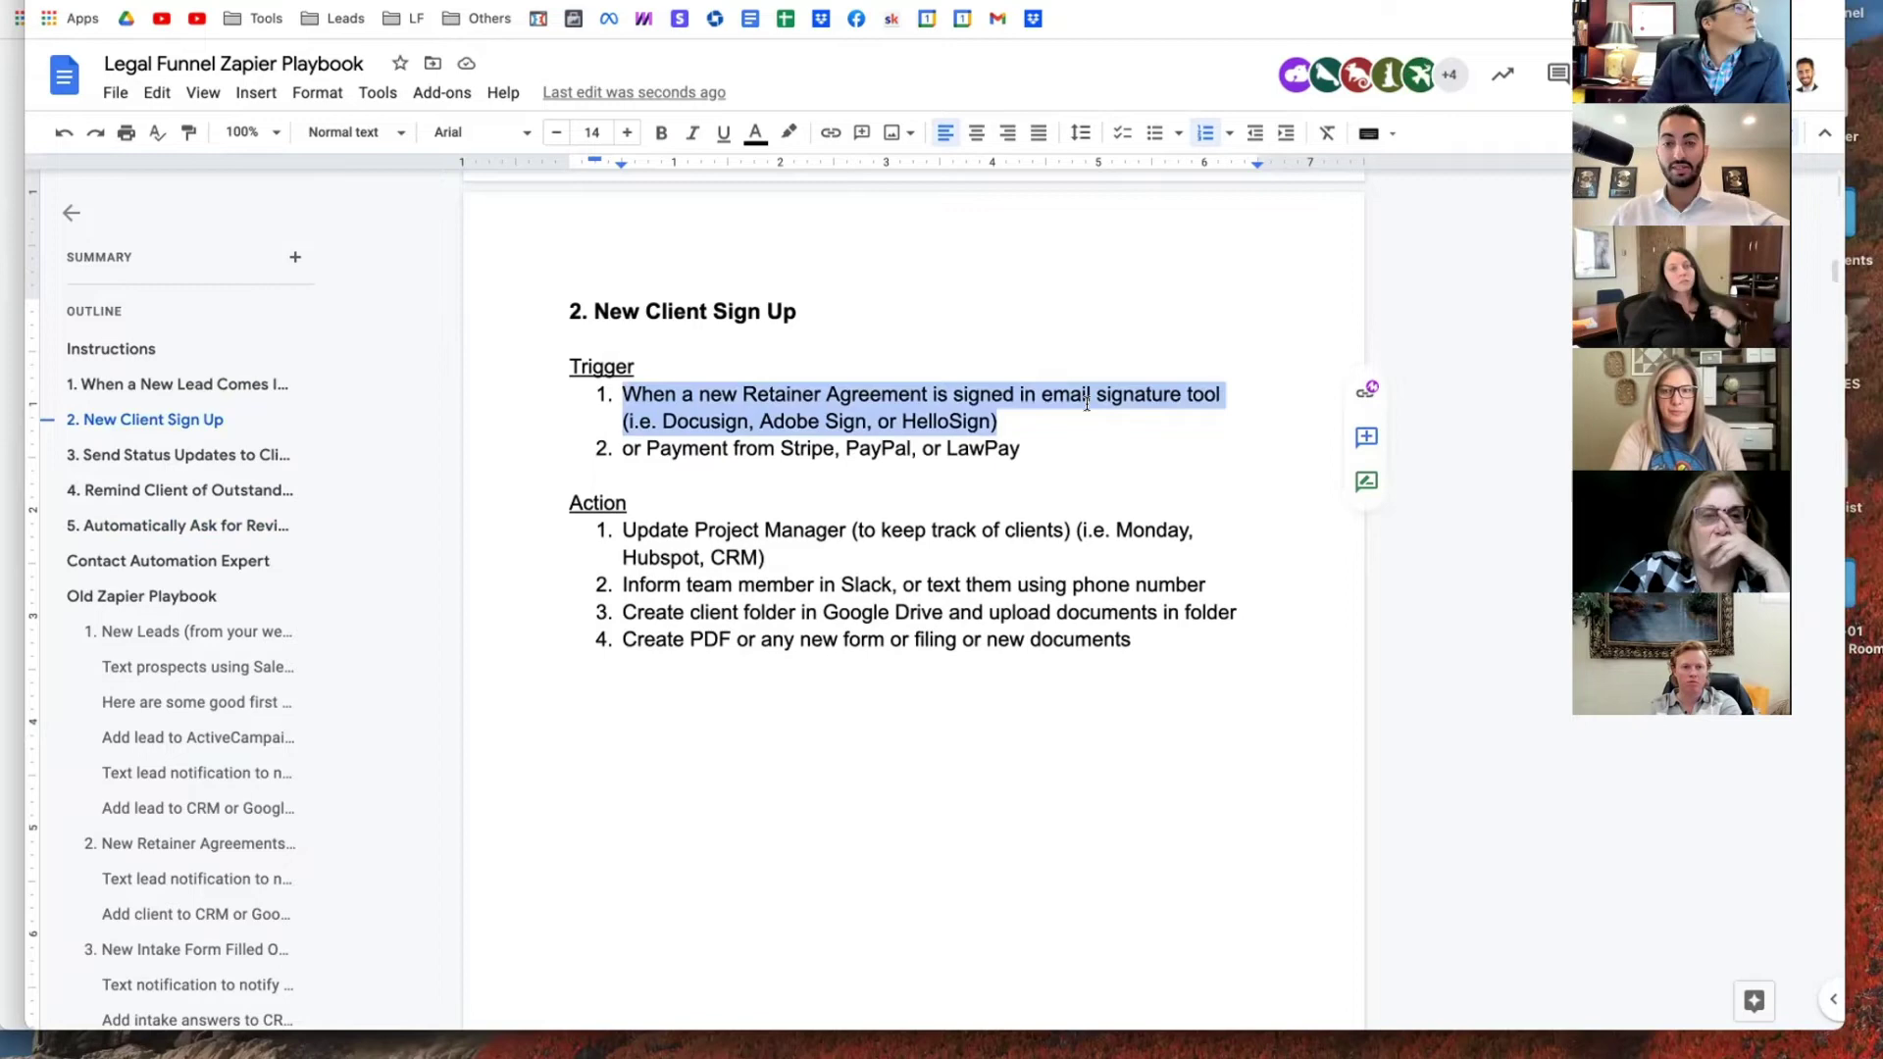
pyautogui.click(1021, 390)
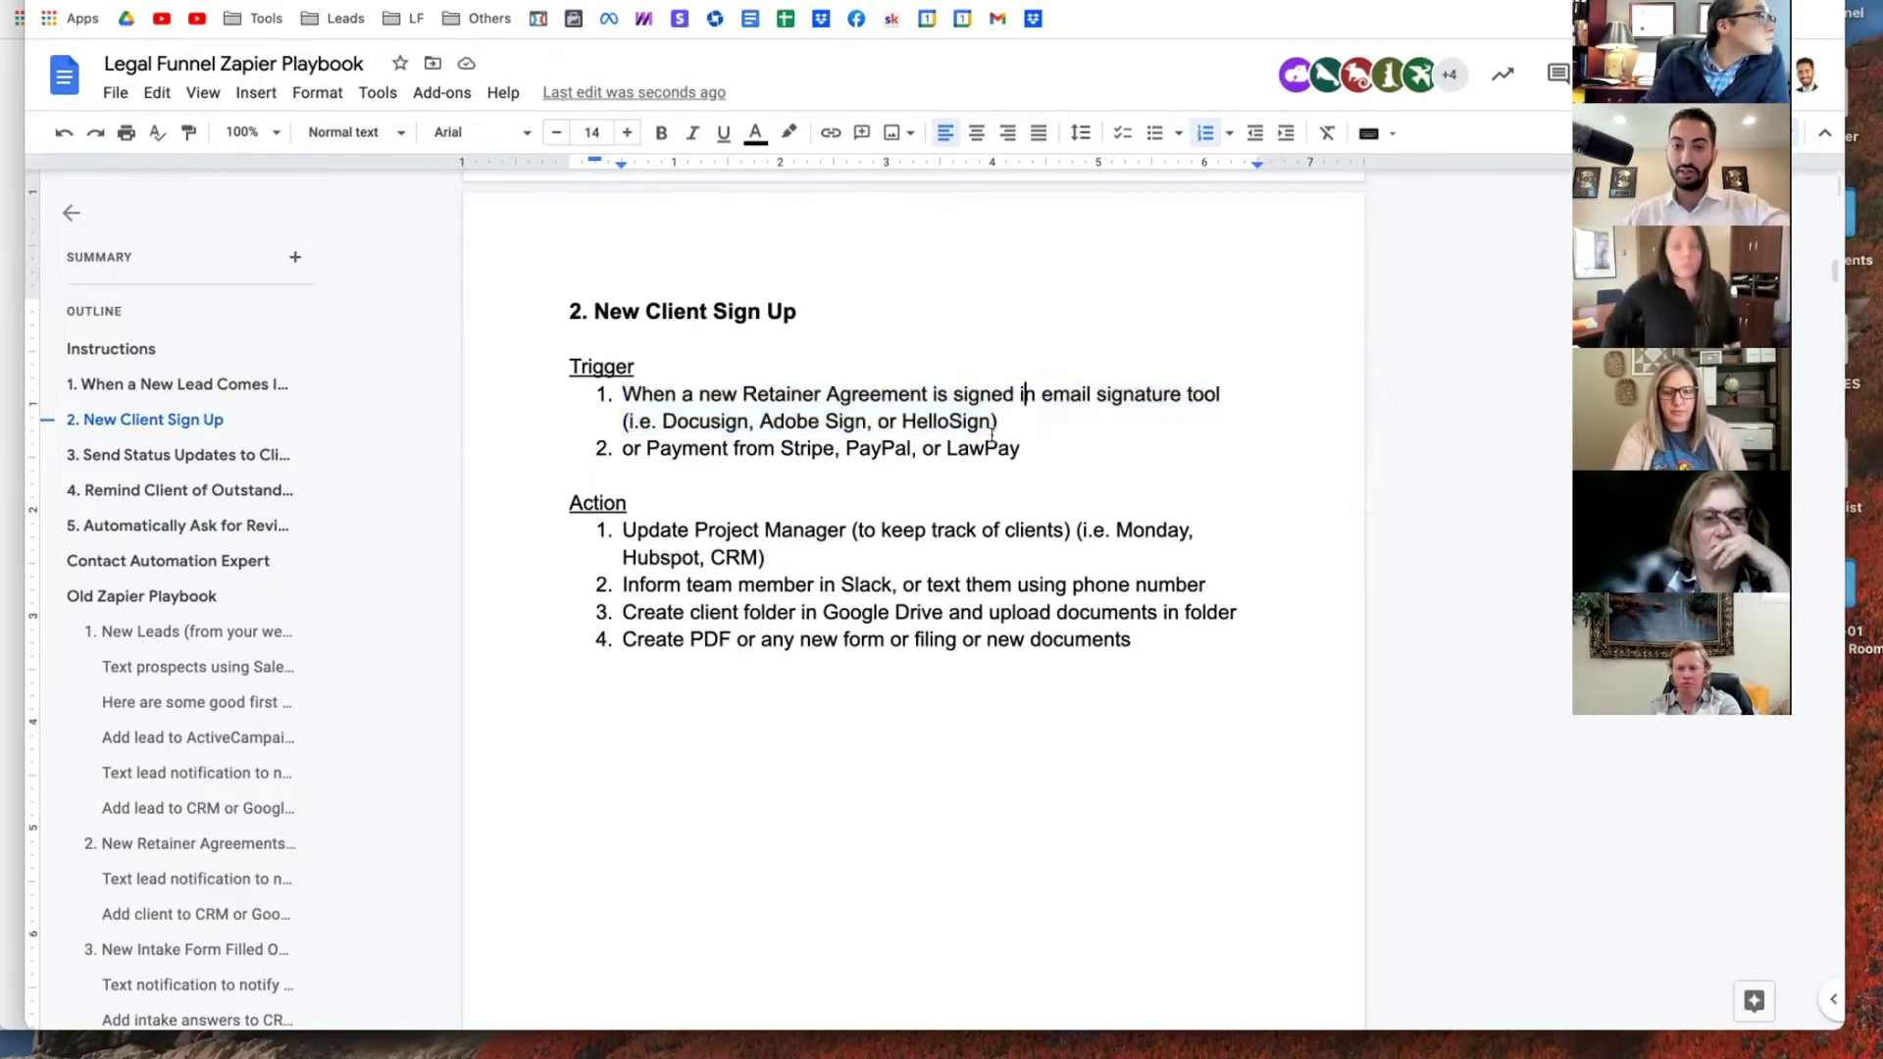
pyautogui.moveTo(621, 531); pyautogui.dragTo(915, 544)
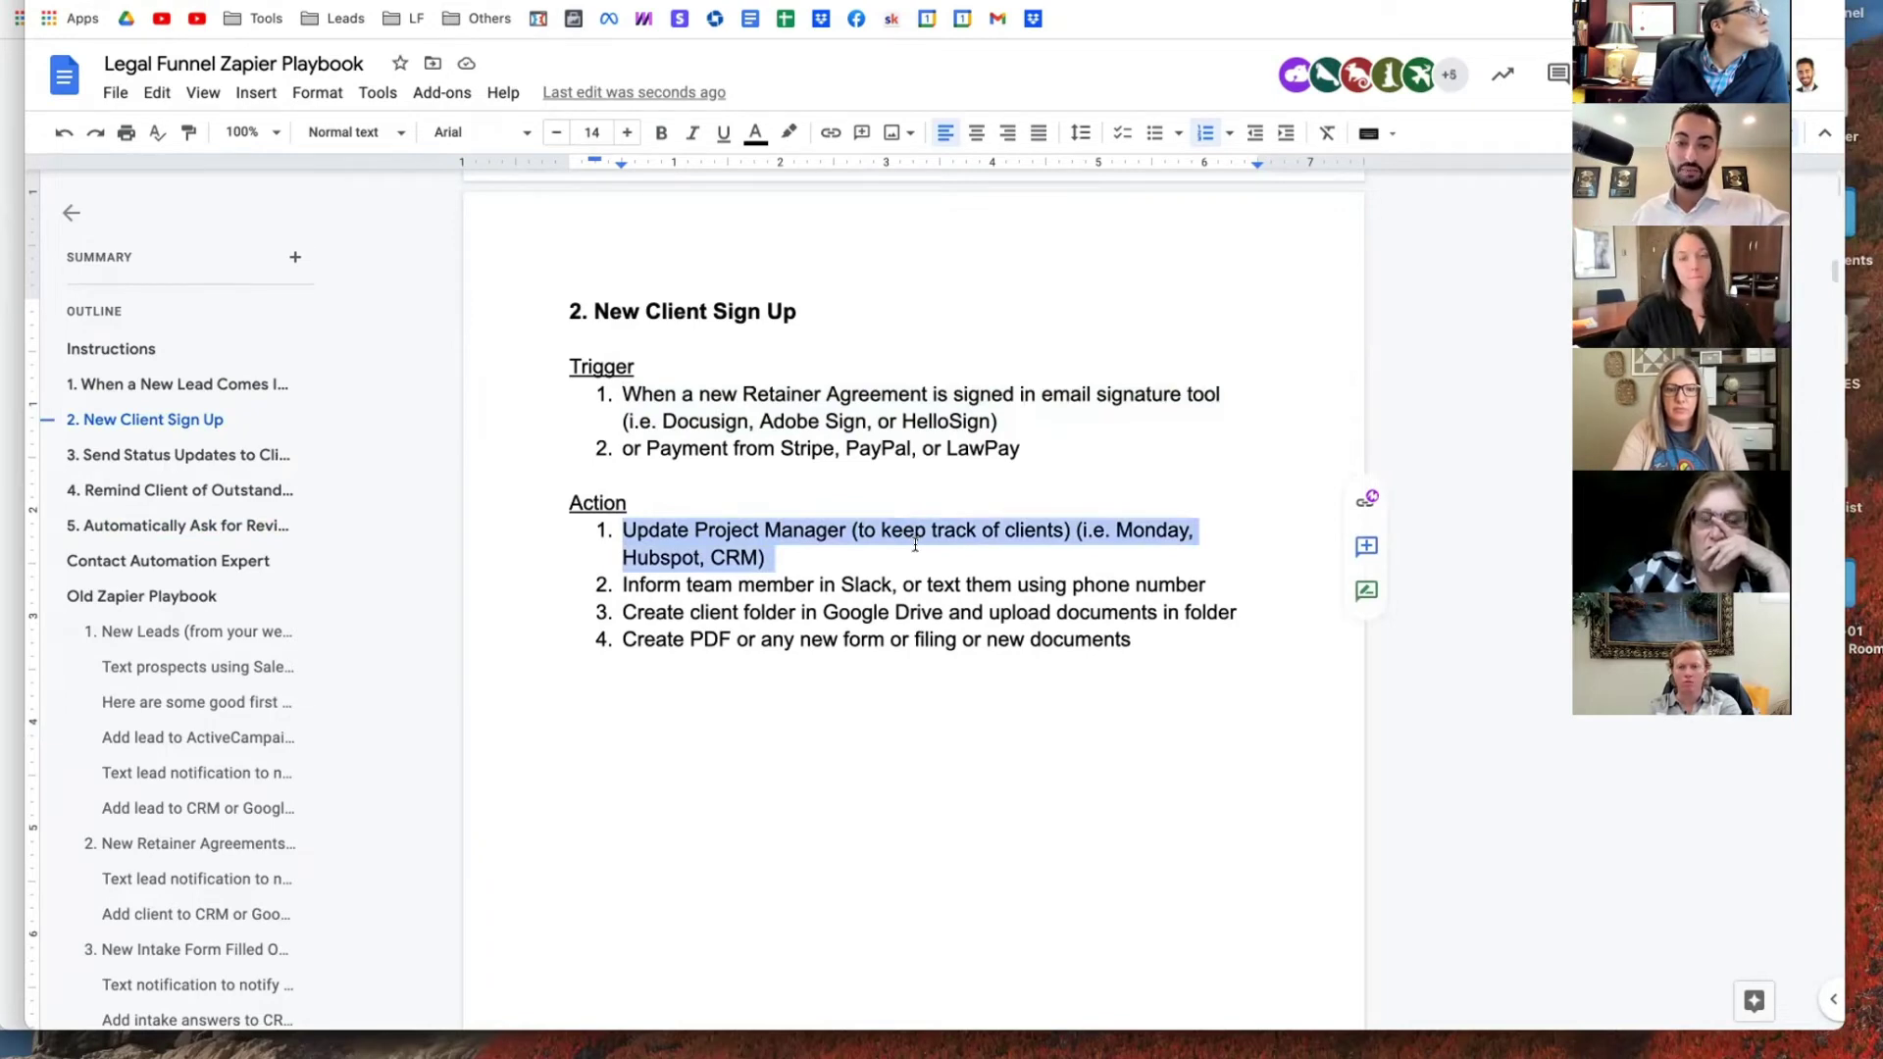
pyautogui.click(725, 531)
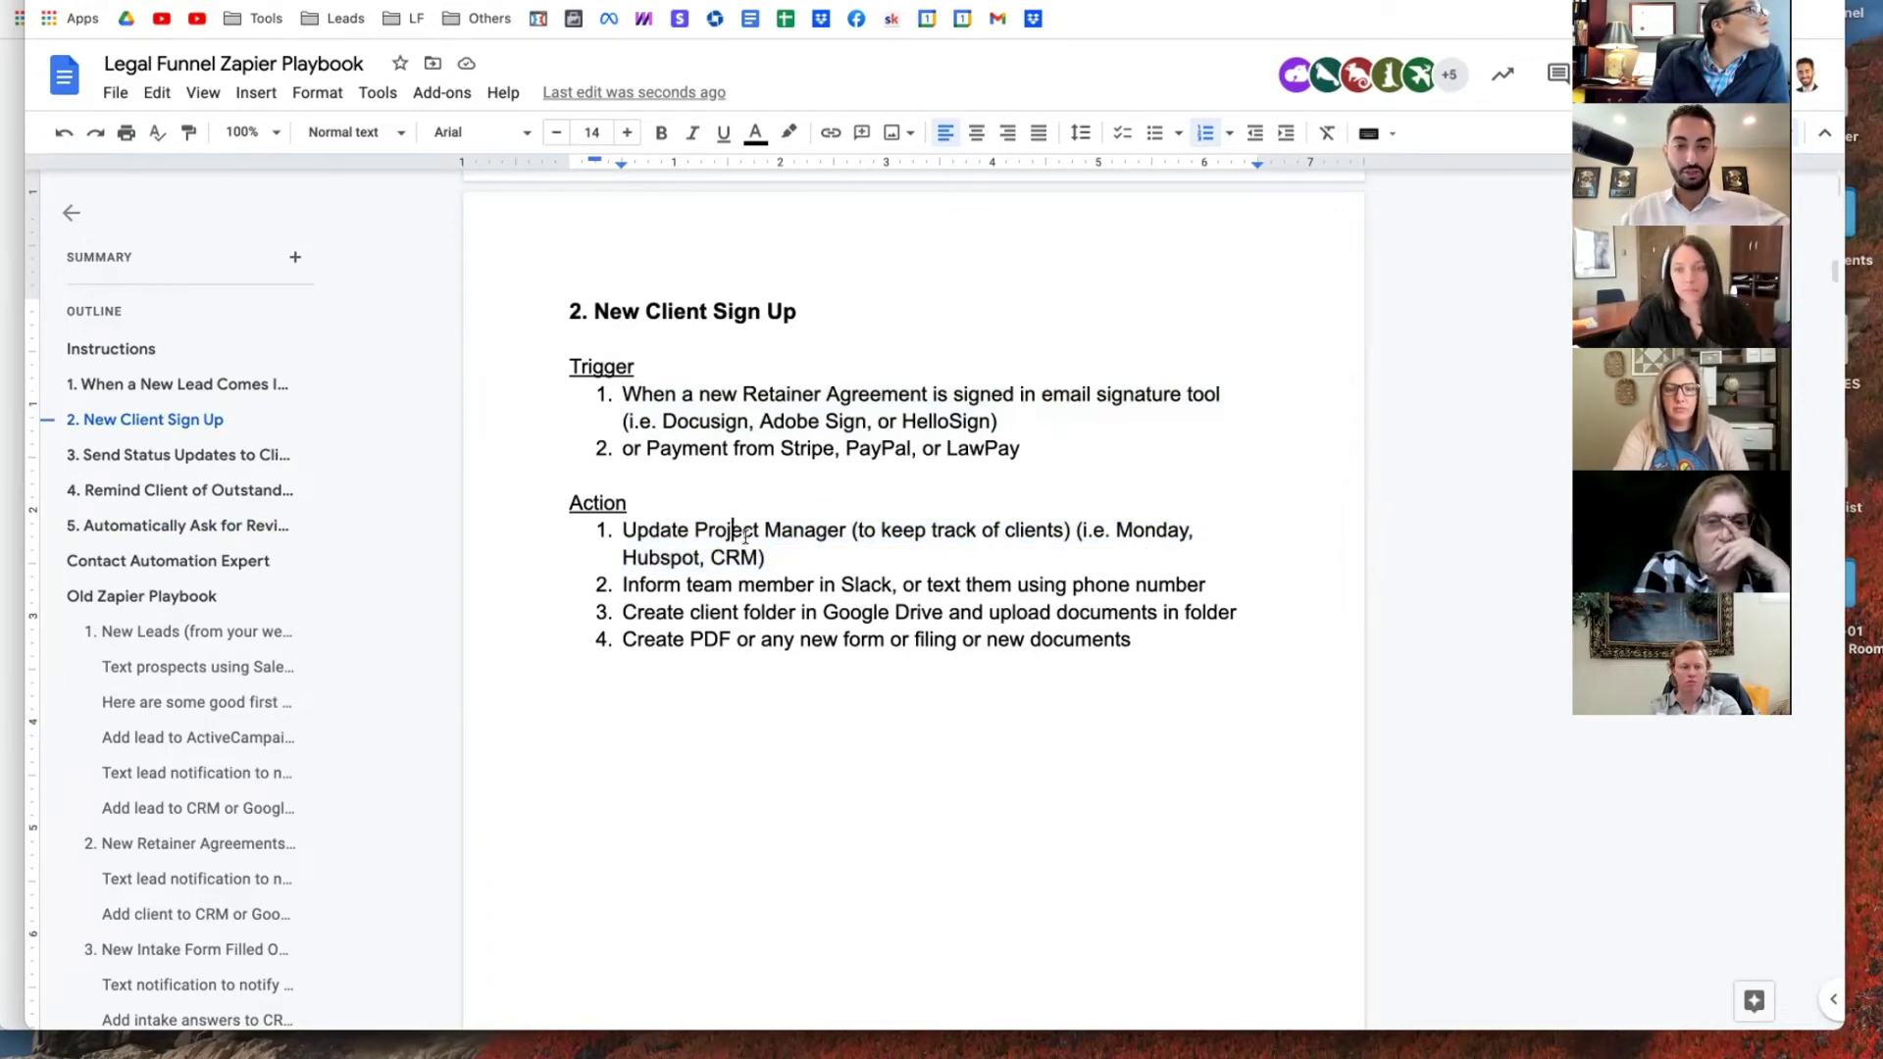
pyautogui.moveTo(760, 531); pyautogui.dragTo(698, 530)
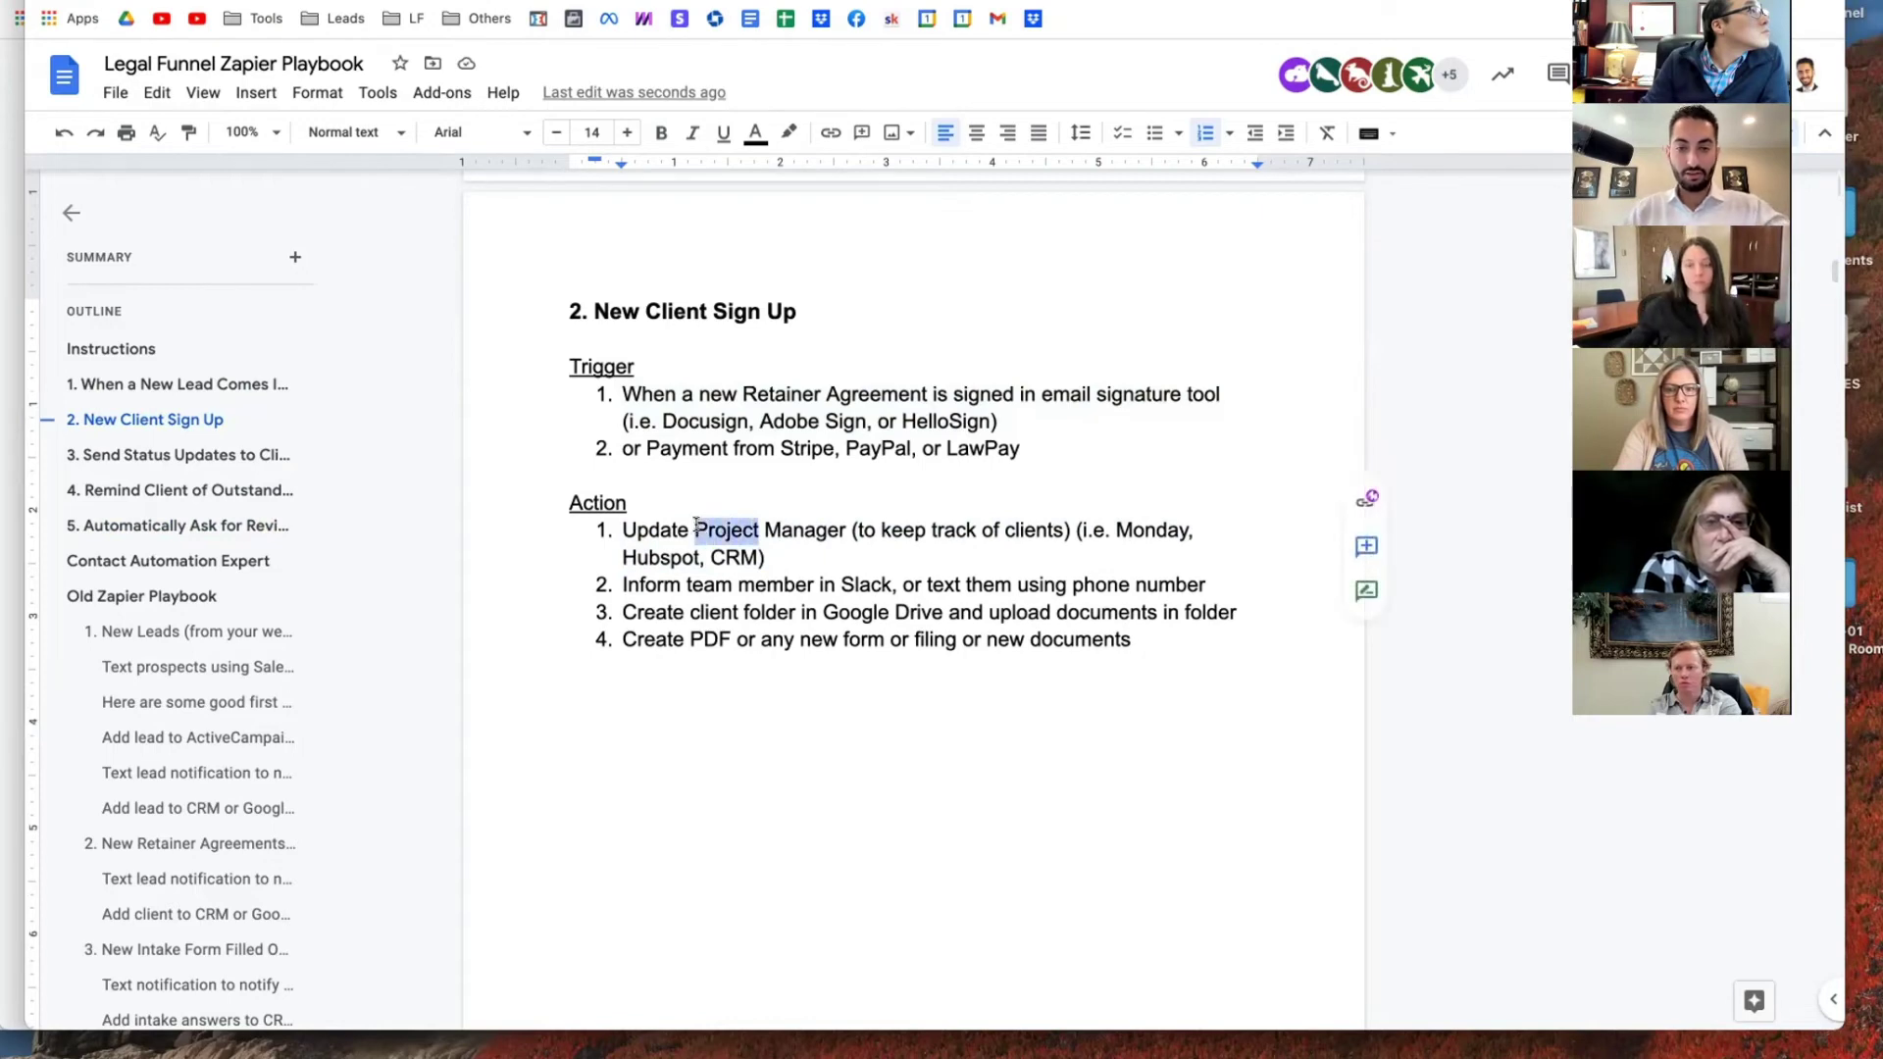
# - Change 'Project' to 'Client', insert 'Google Sheets,' before Monday and 'any other' before CRM
pyautogui.write('Client')
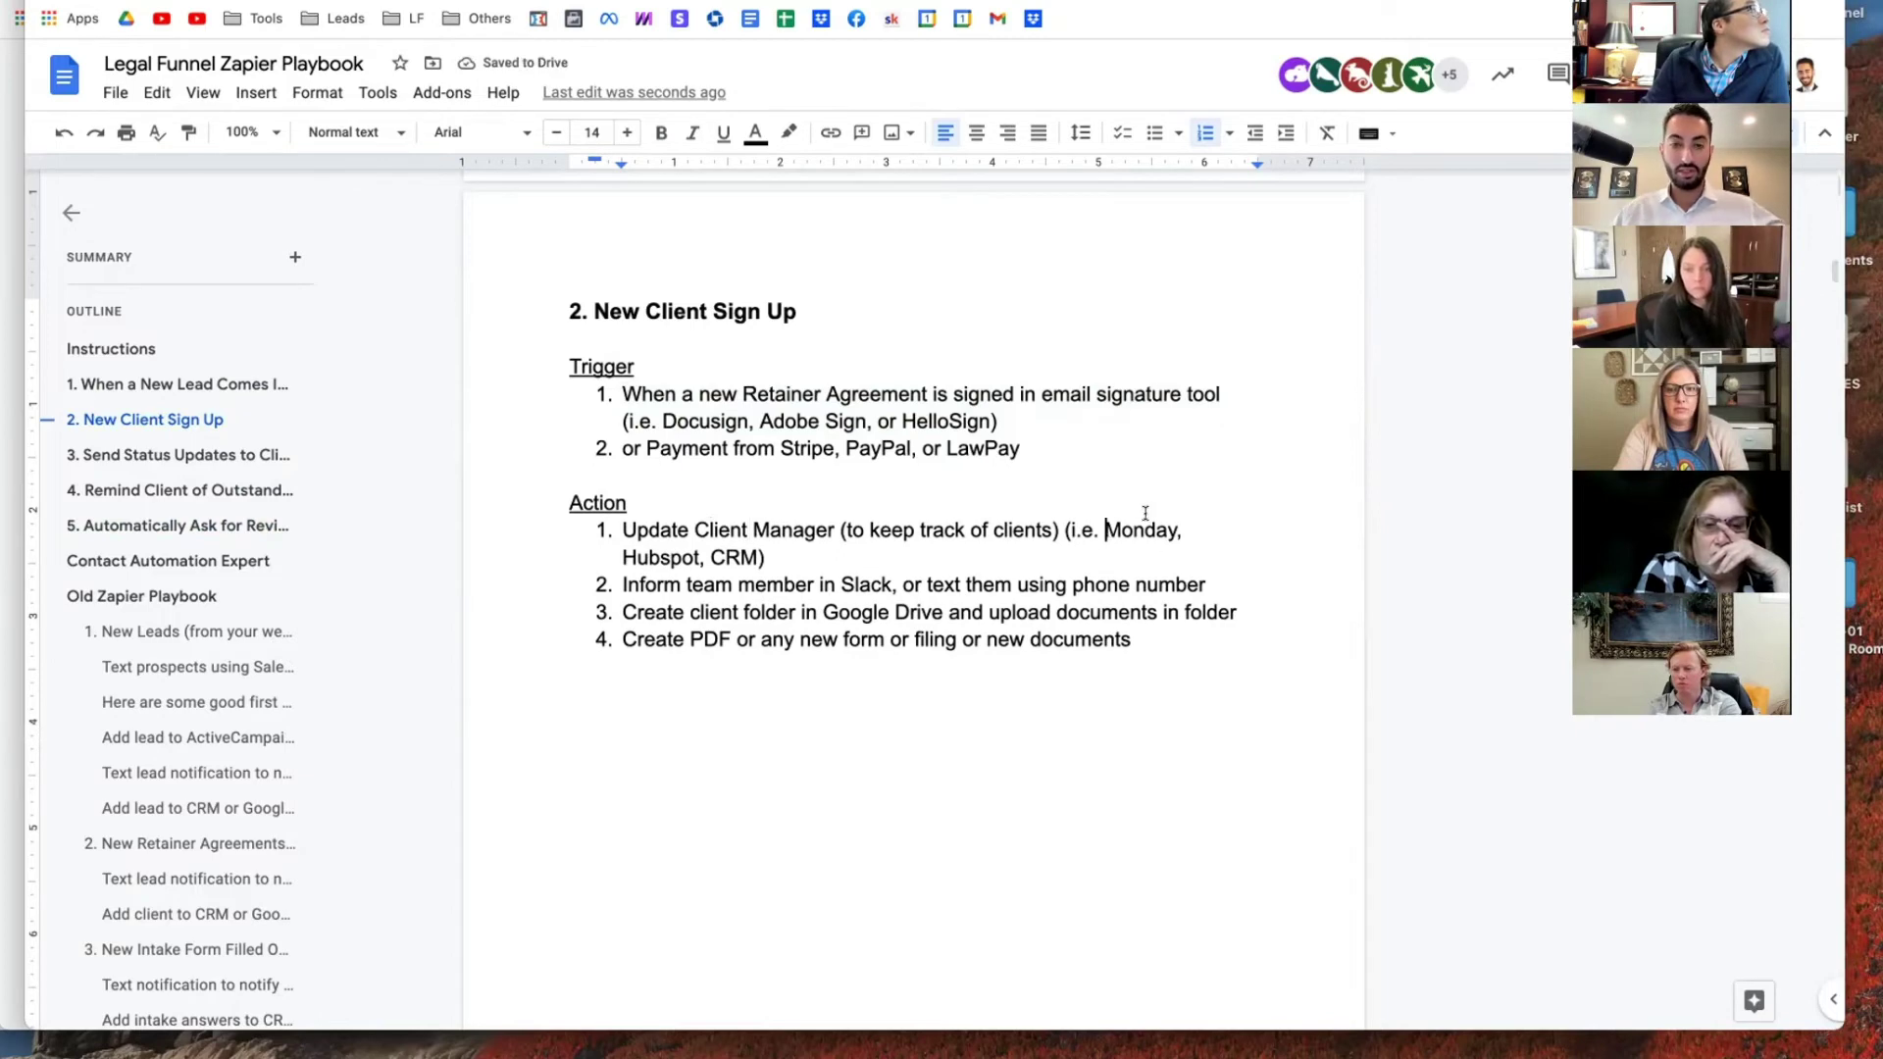
pyautogui.click(1104, 530)
pyautogui.write('Google Sheets,')
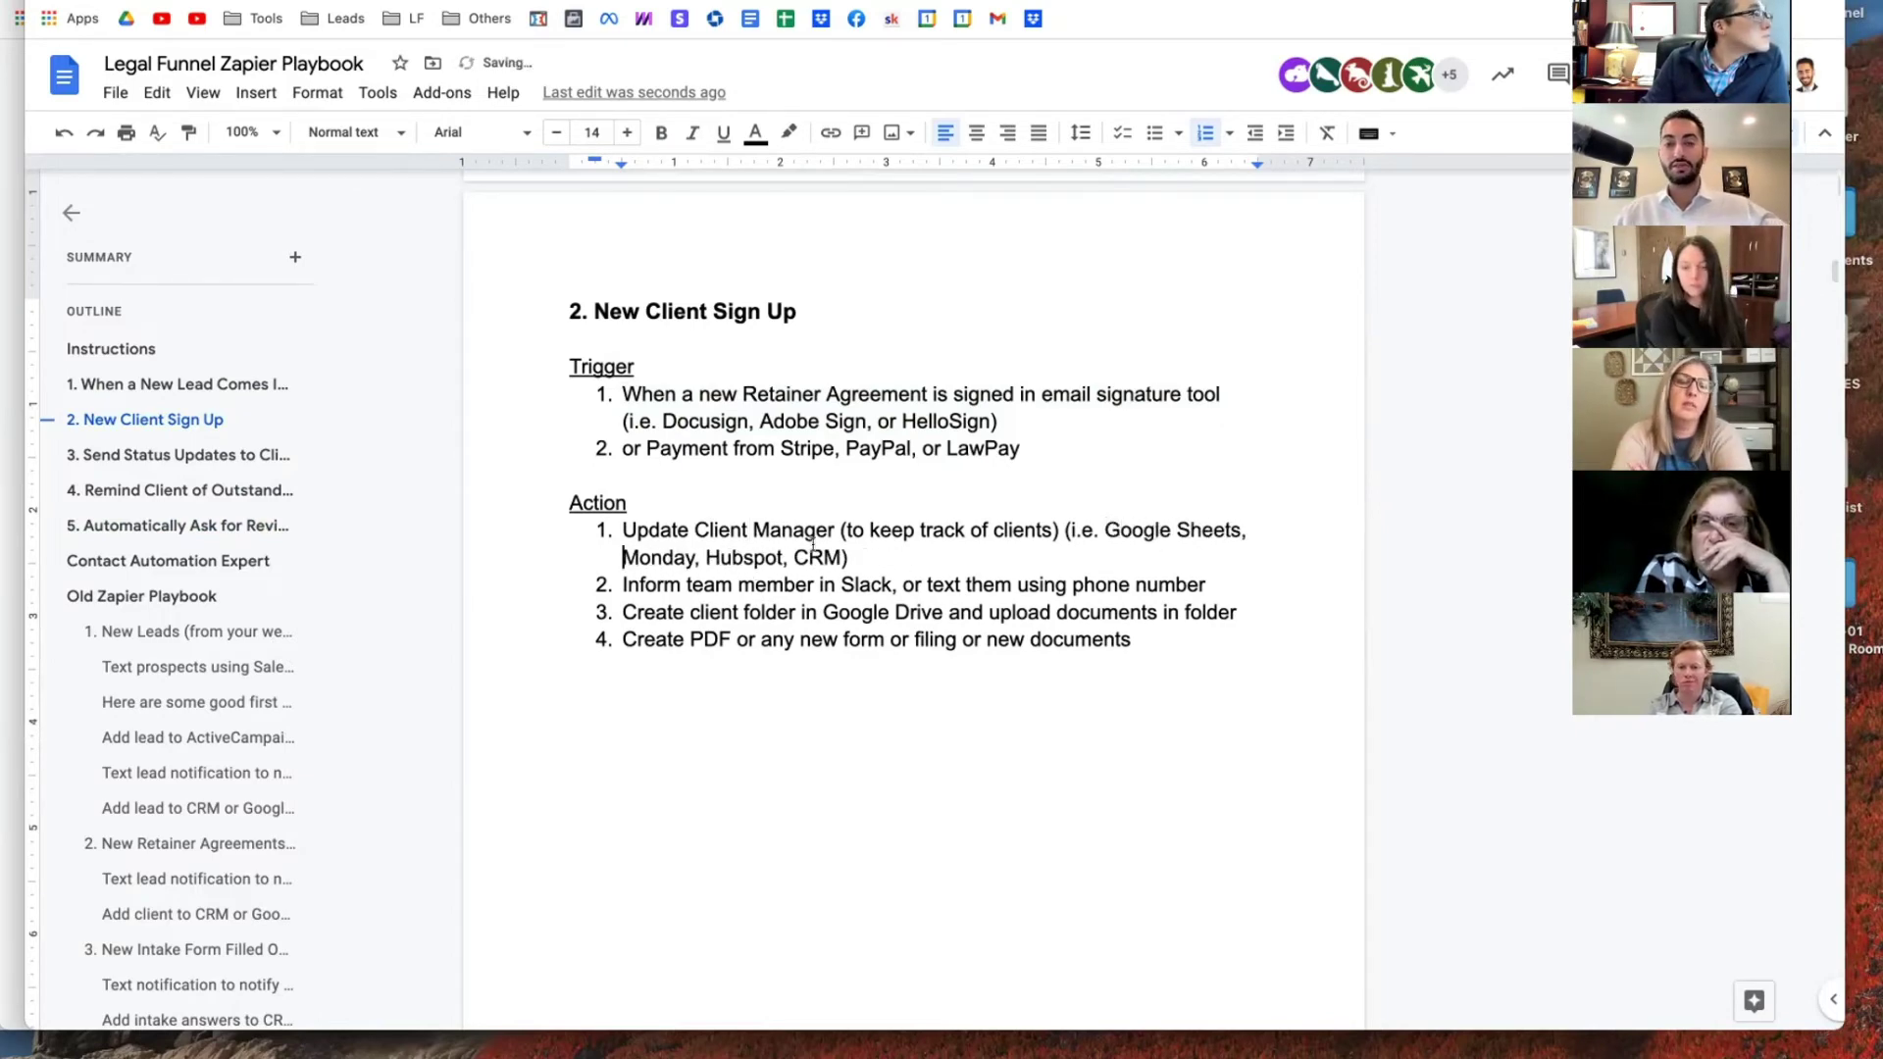
pyautogui.click(794, 557)
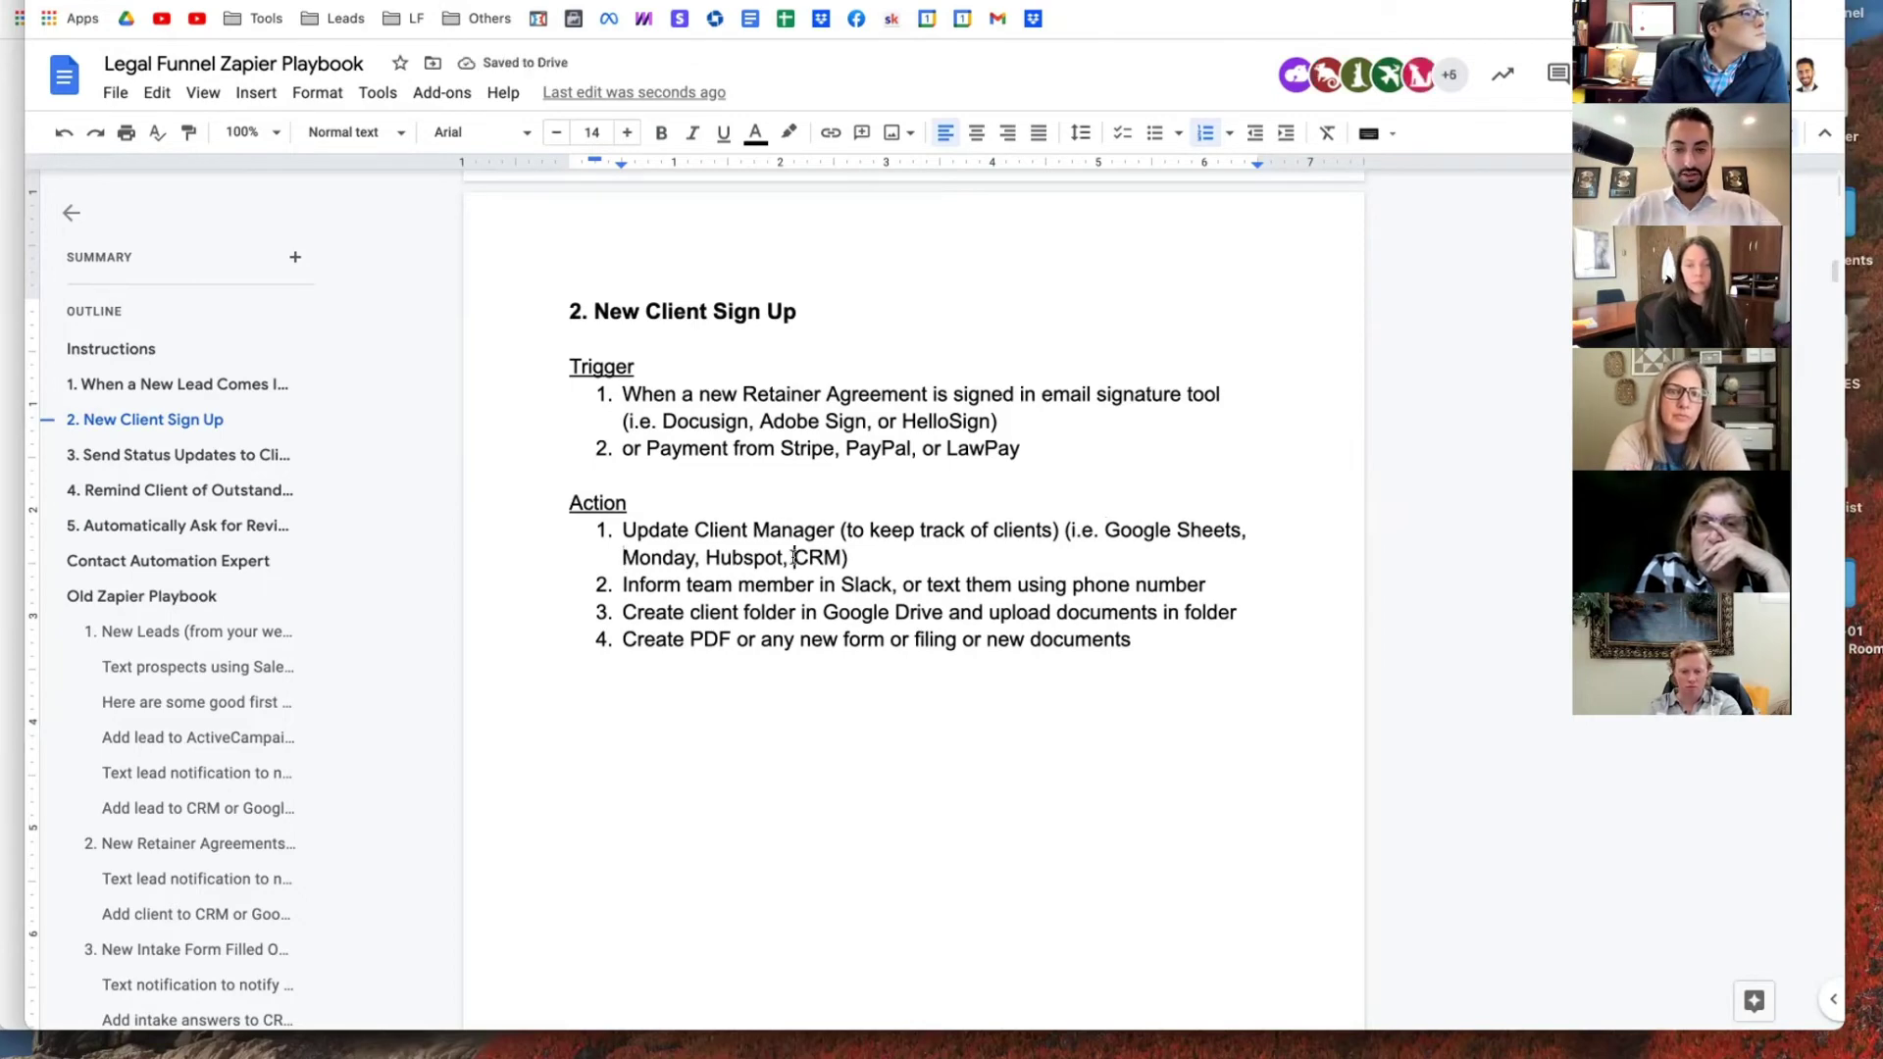
pyautogui.write('any other')
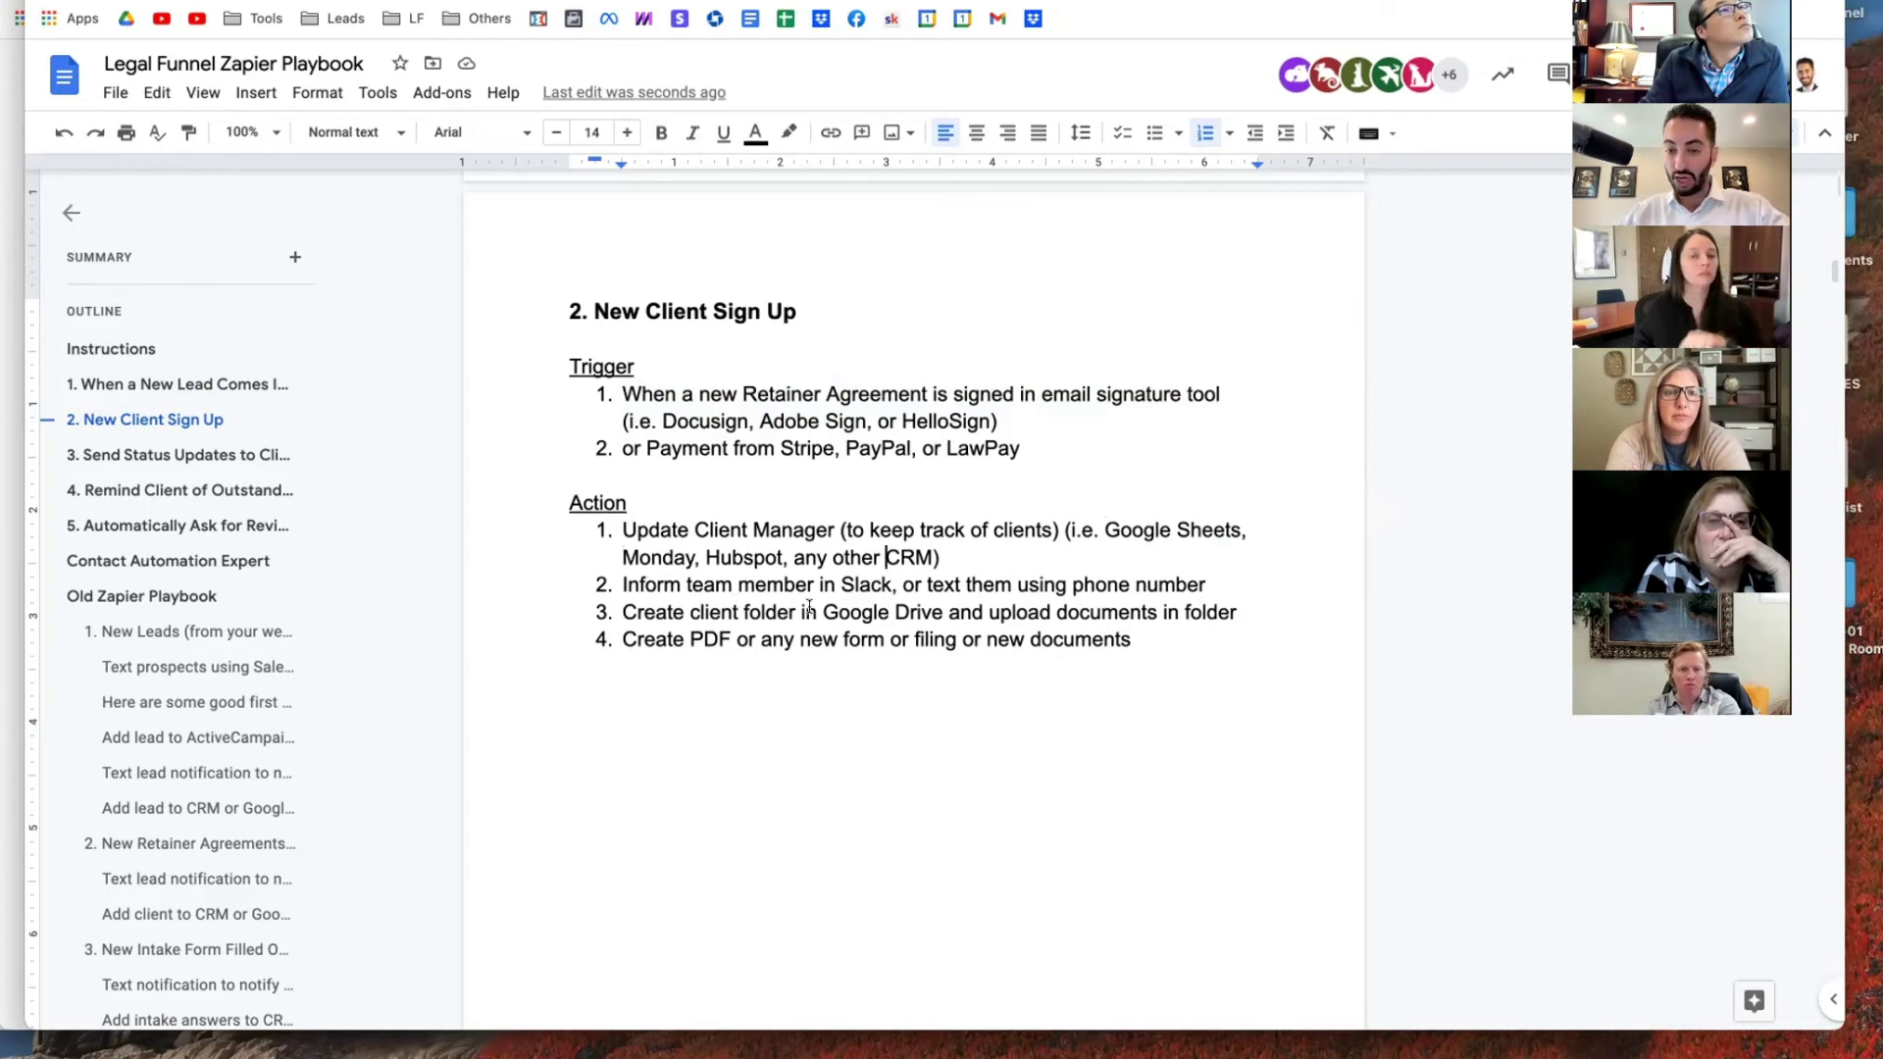
# - Select the New Client Sign Up action items and bold the first action
pyautogui.scroll(1, 802, 623)
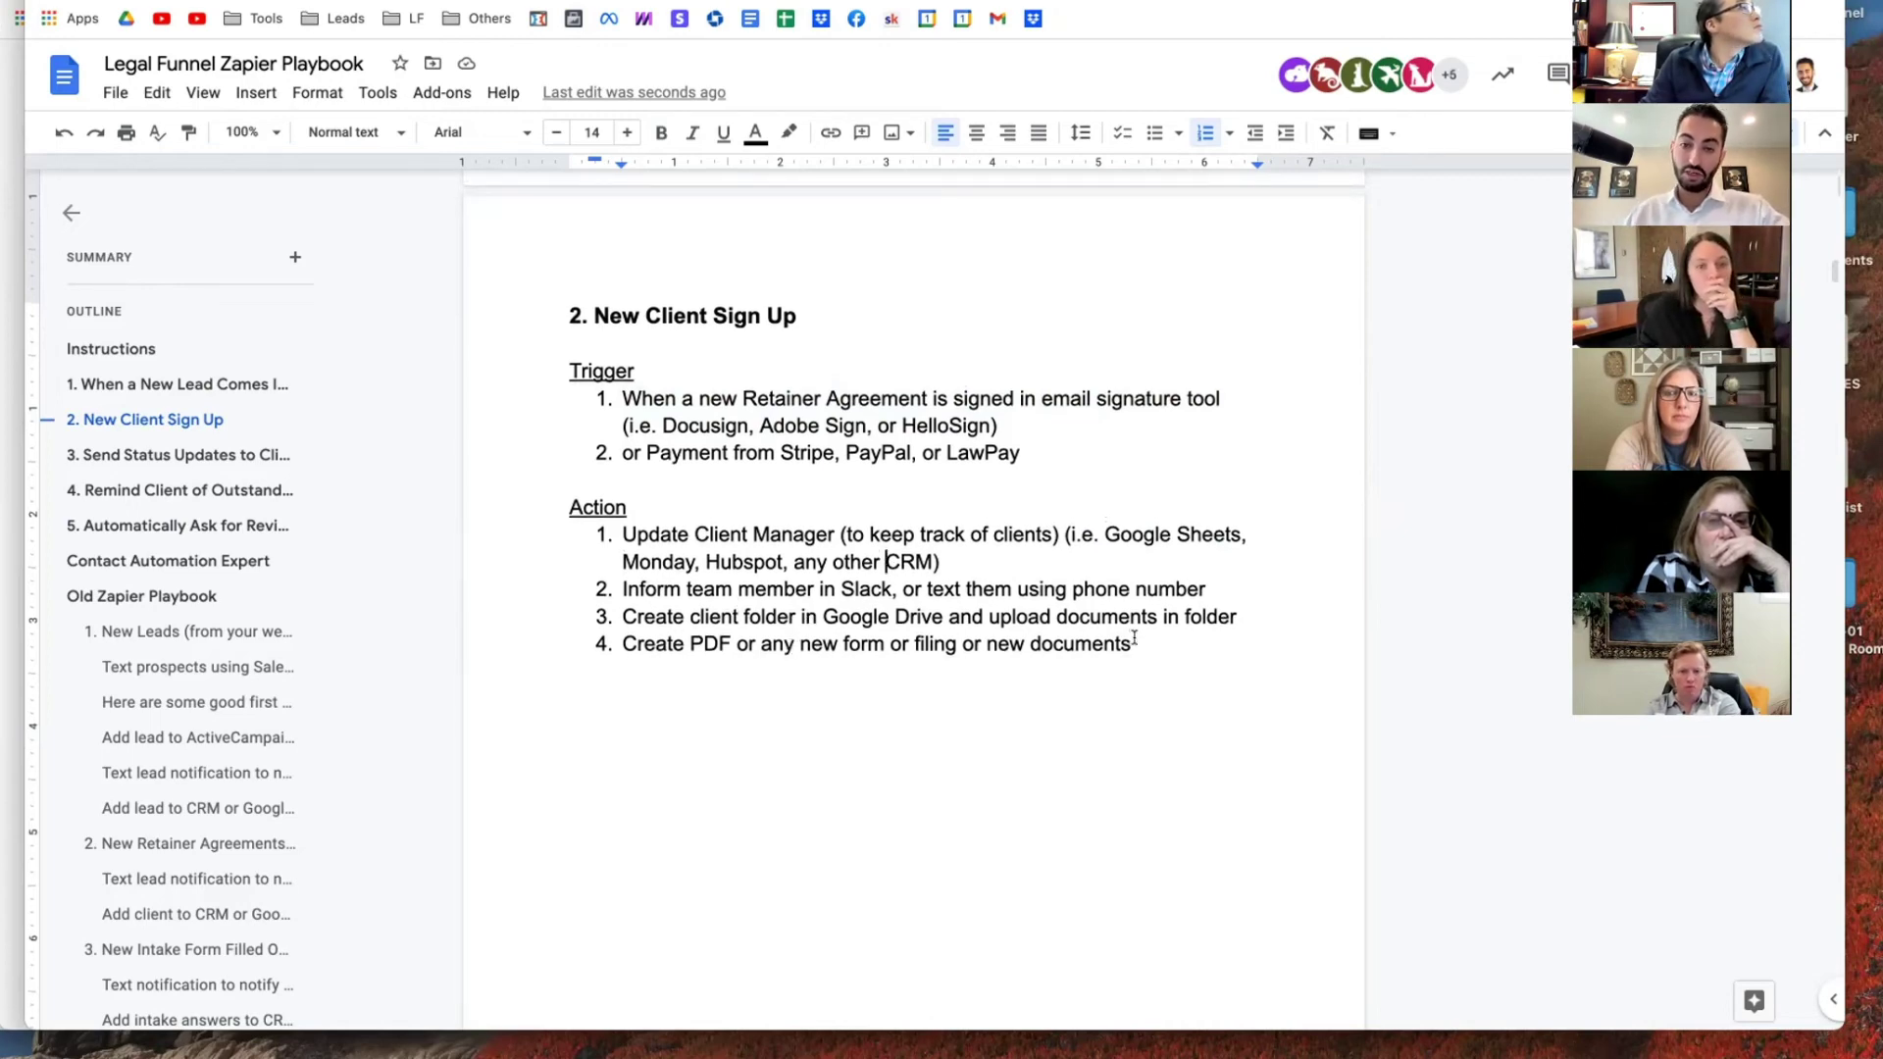
pyautogui.moveTo(1133, 644); pyautogui.dragTo(613, 536)
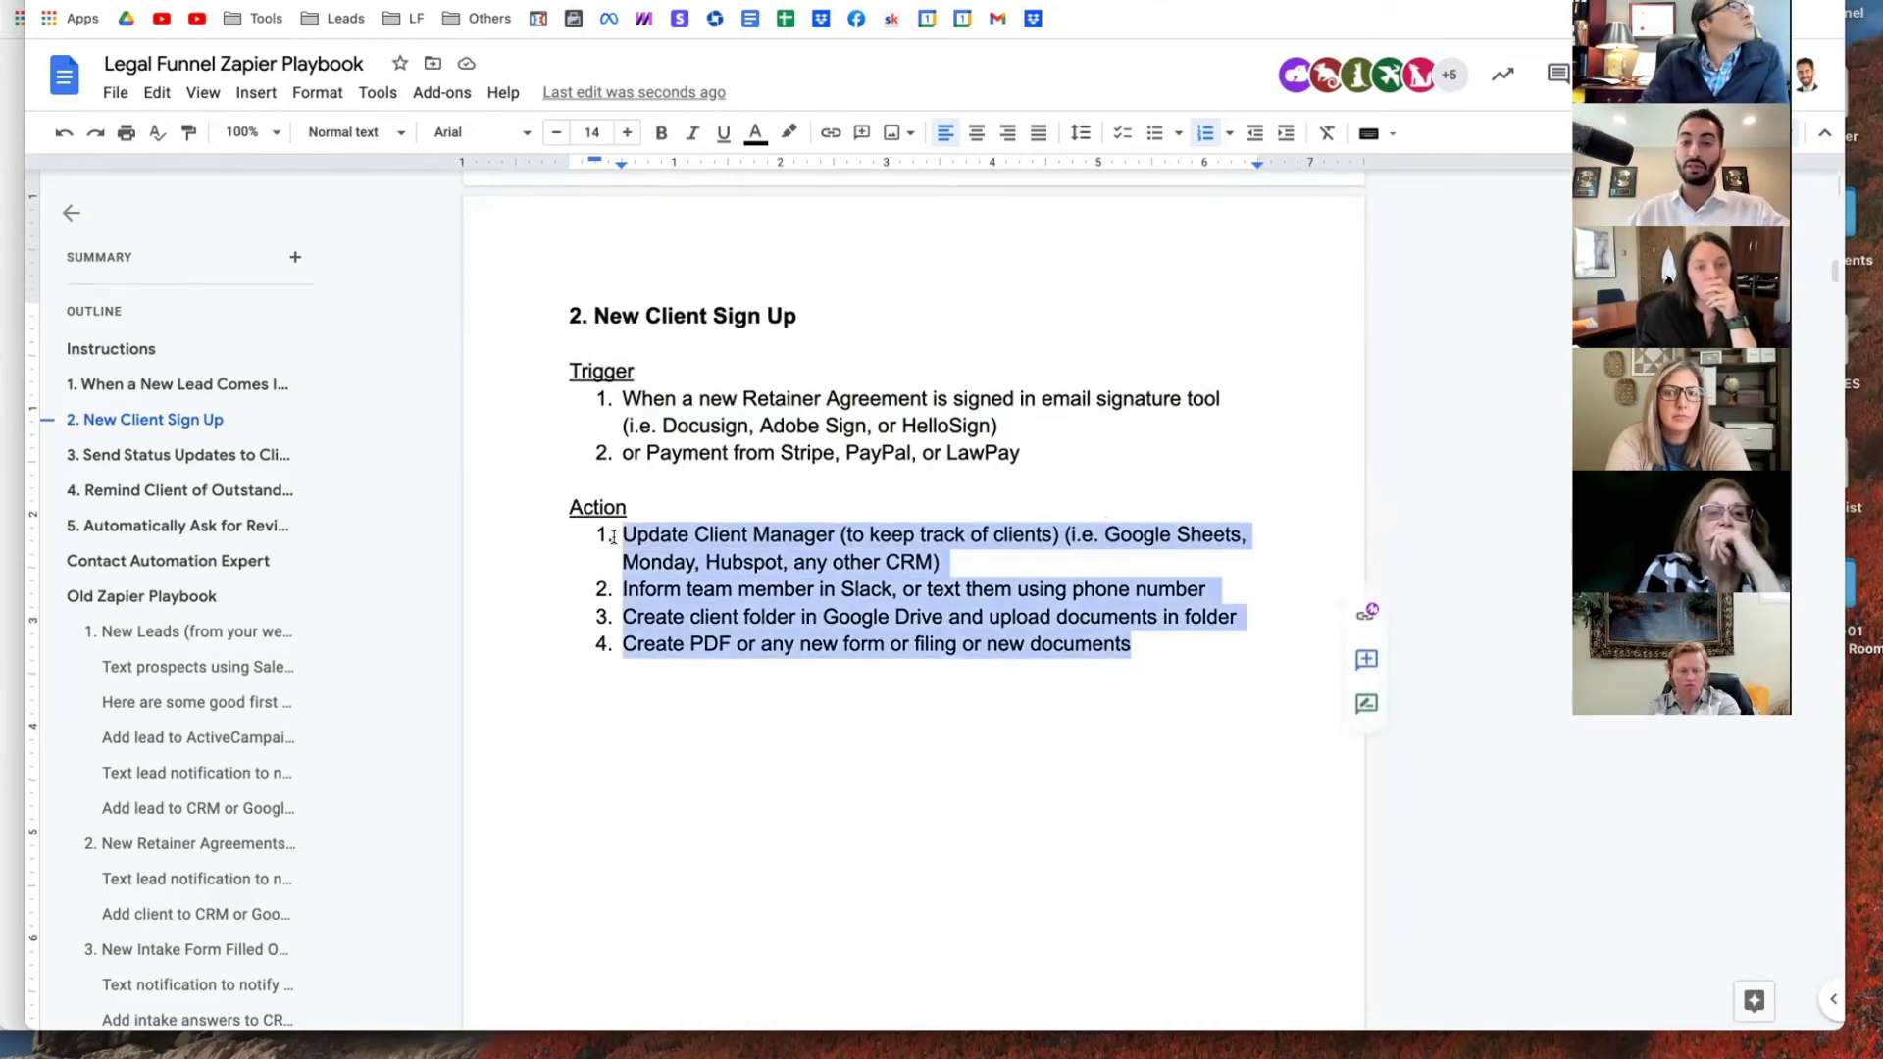
pyautogui.click(677, 534)
pyautogui.tripleClick(634, 533)
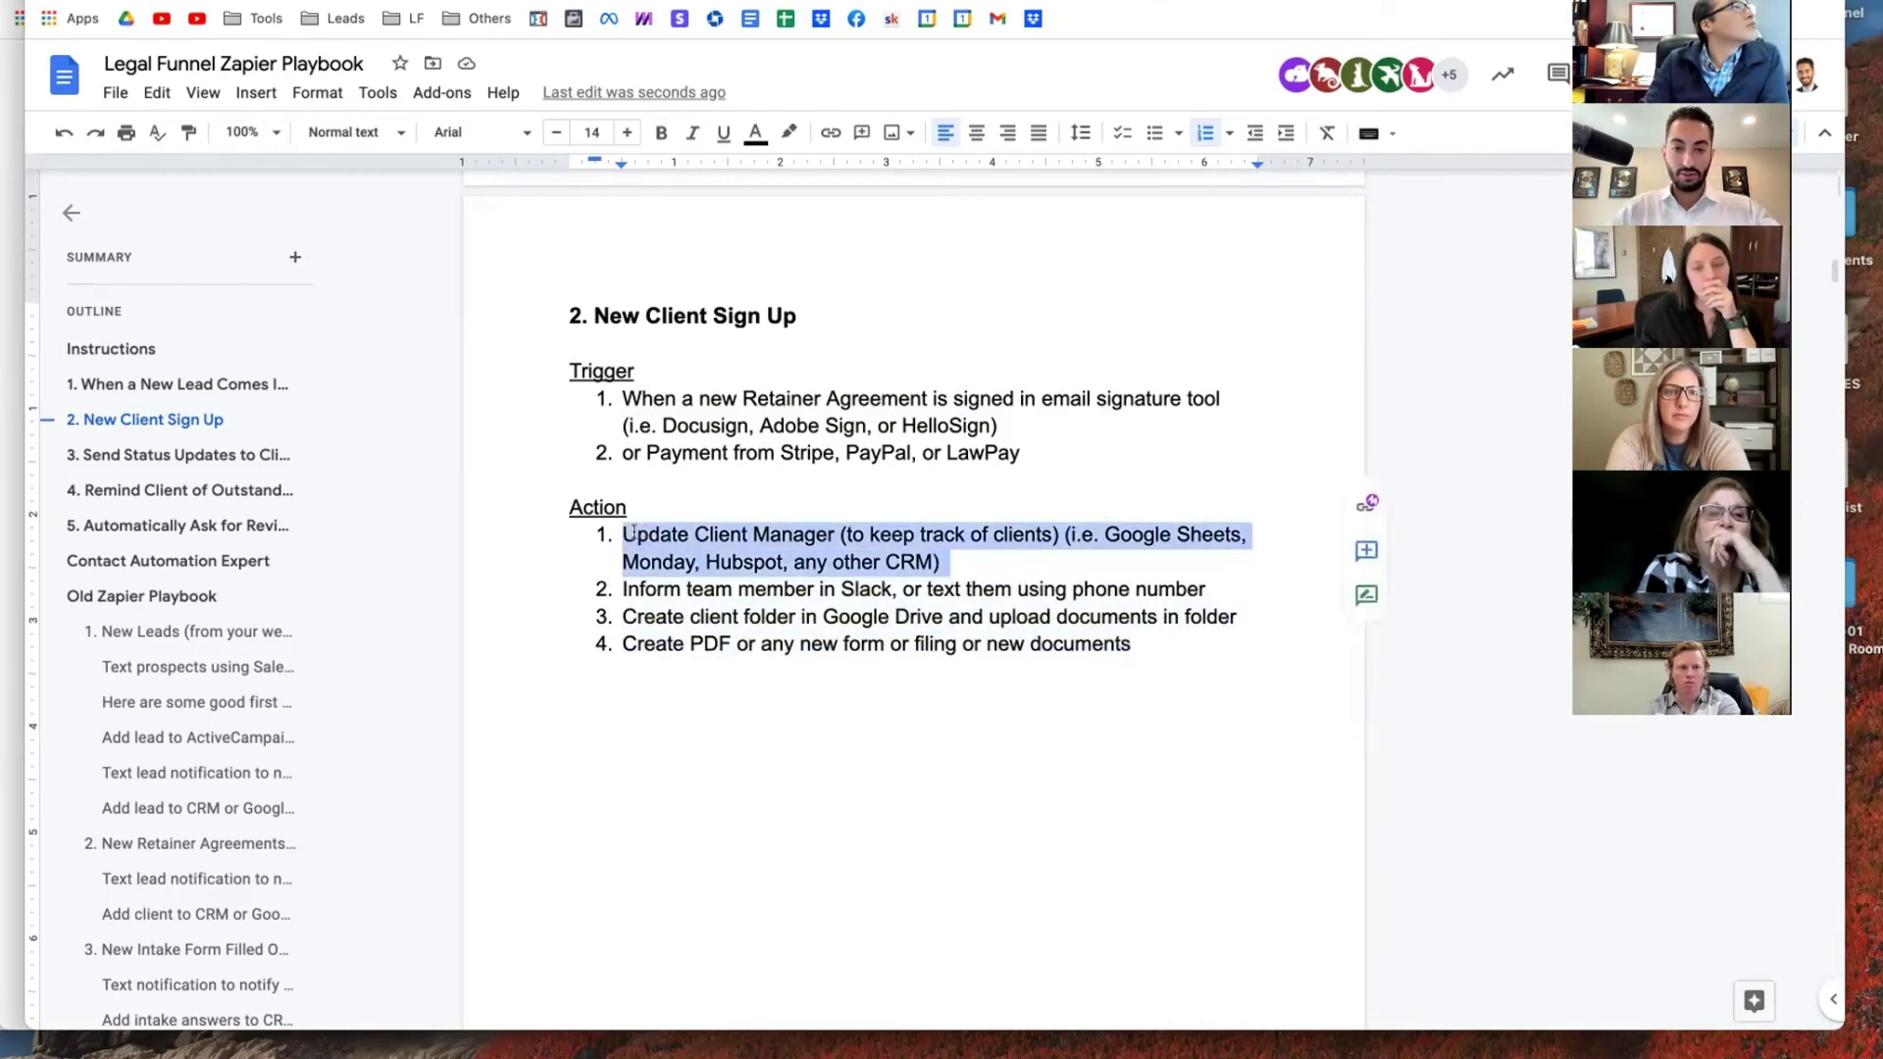
pyautogui.hotkey('ctrl', 'b')
# - Bold 'Inform team member in Slack' and the third action item
pyautogui.tripleClick(802, 588)
pyautogui.moveTo(894, 589); pyautogui.dragTo(1237, 638)
pyautogui.hotkey('ctrl', 'b')
pyautogui.hotkey('ctrl', 'b')
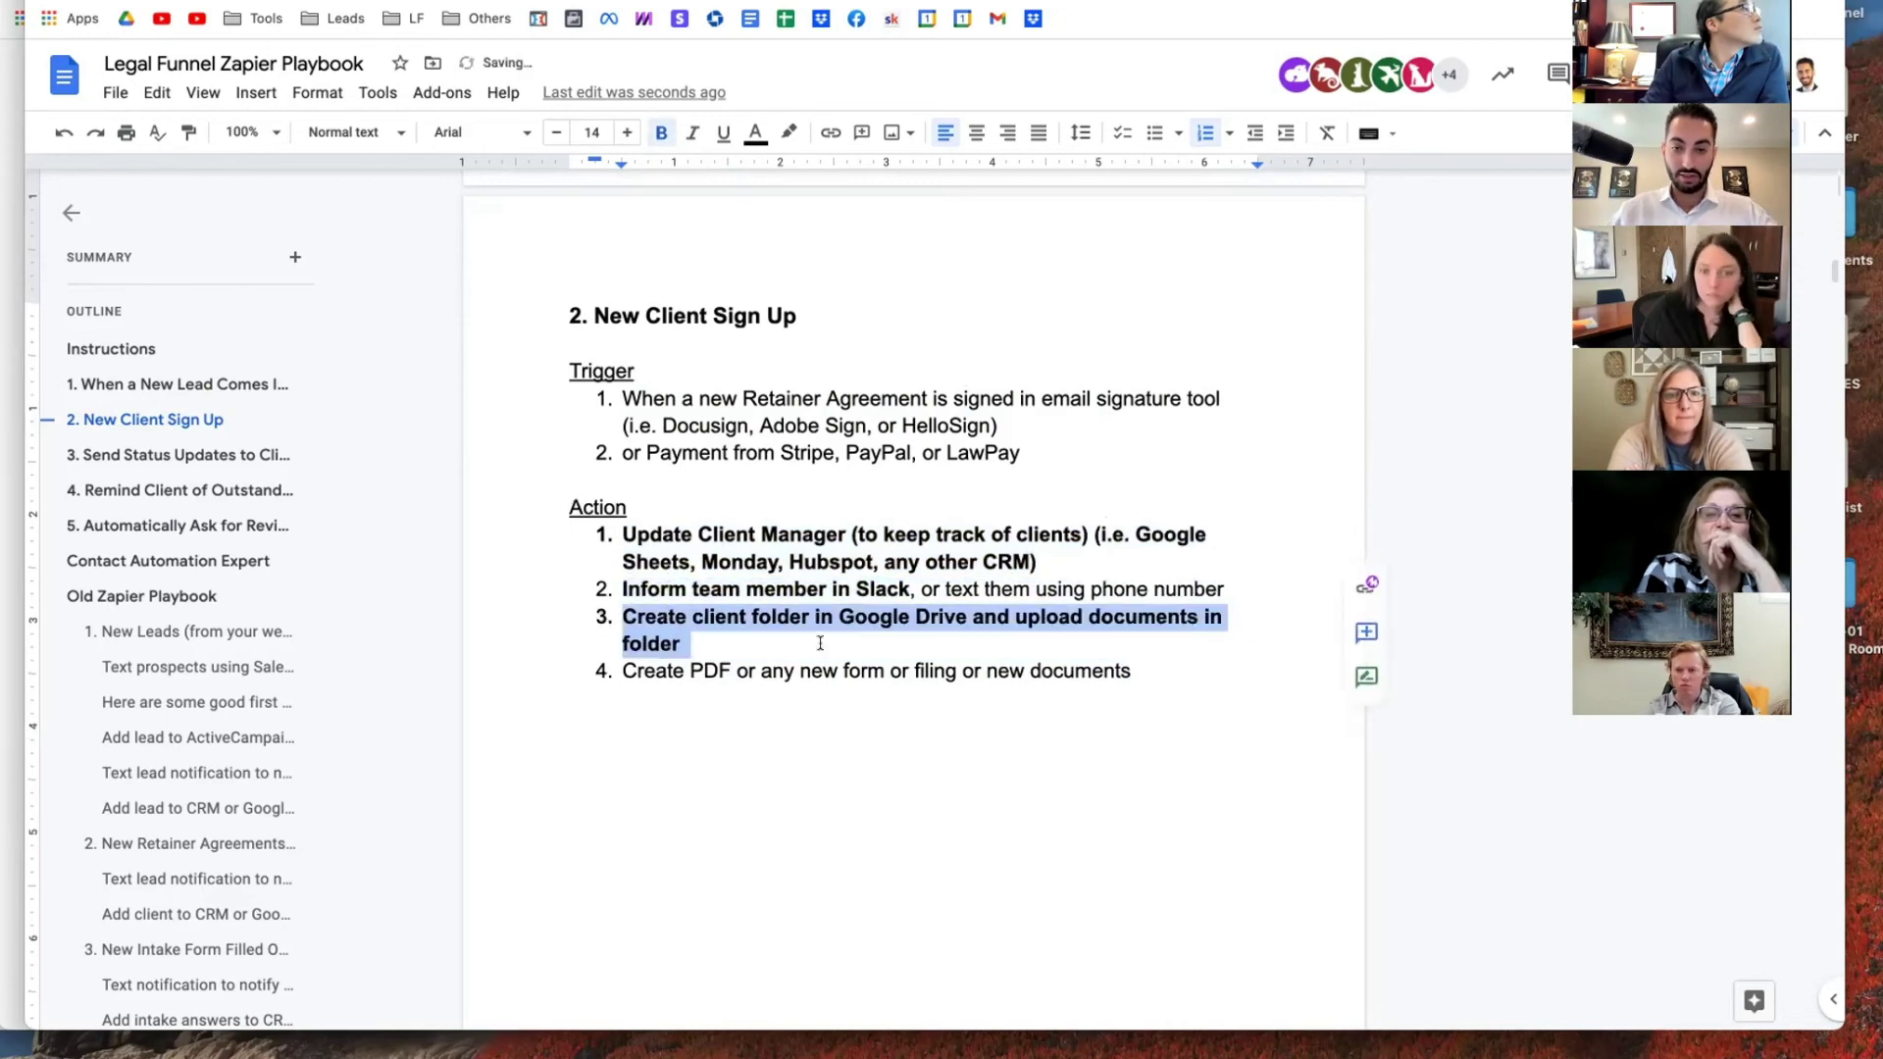
pyautogui.click(749, 634)
pyautogui.moveTo(750, 635); pyautogui.dragTo(624, 535)
pyautogui.hotkey('ctrl', 'b')
pyautogui.hotkey('ctrl', 'b')
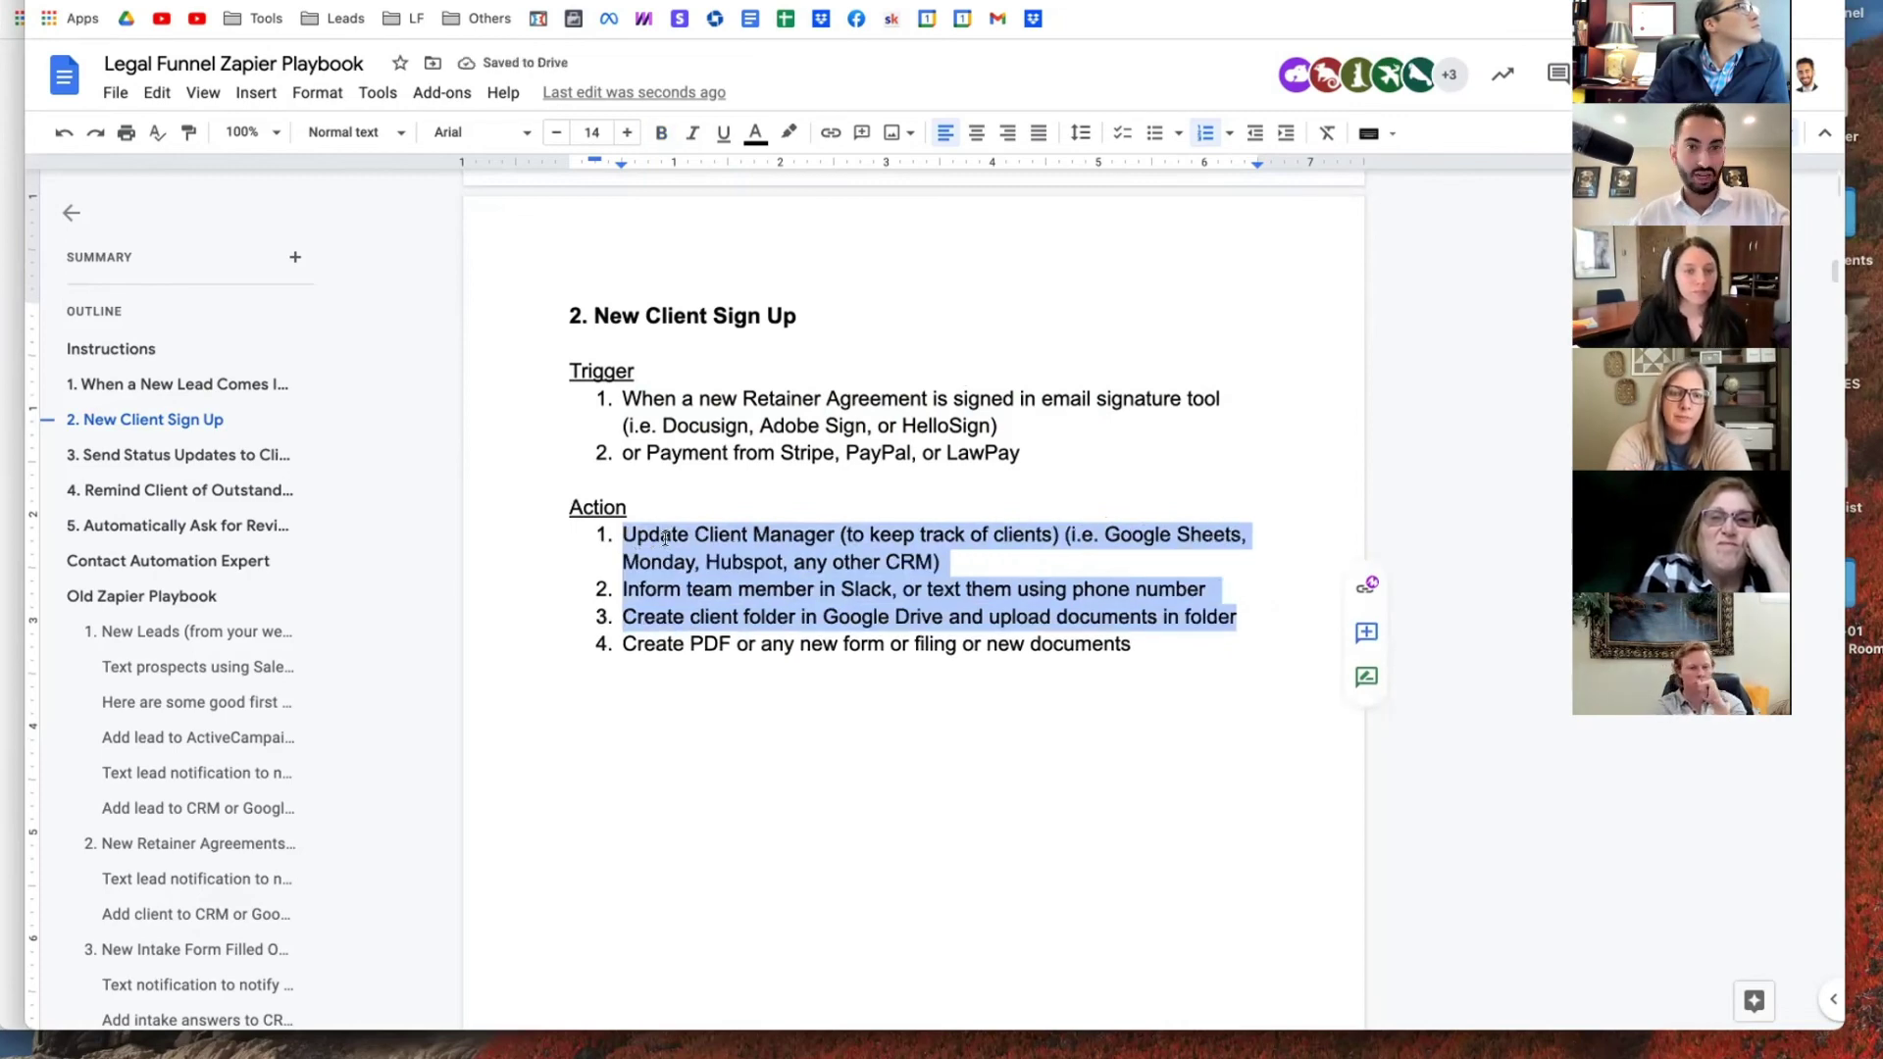
# - Deselect the actions and move down to section 4, Remind Client of Outstanding Payments
pyautogui.click(683, 508)
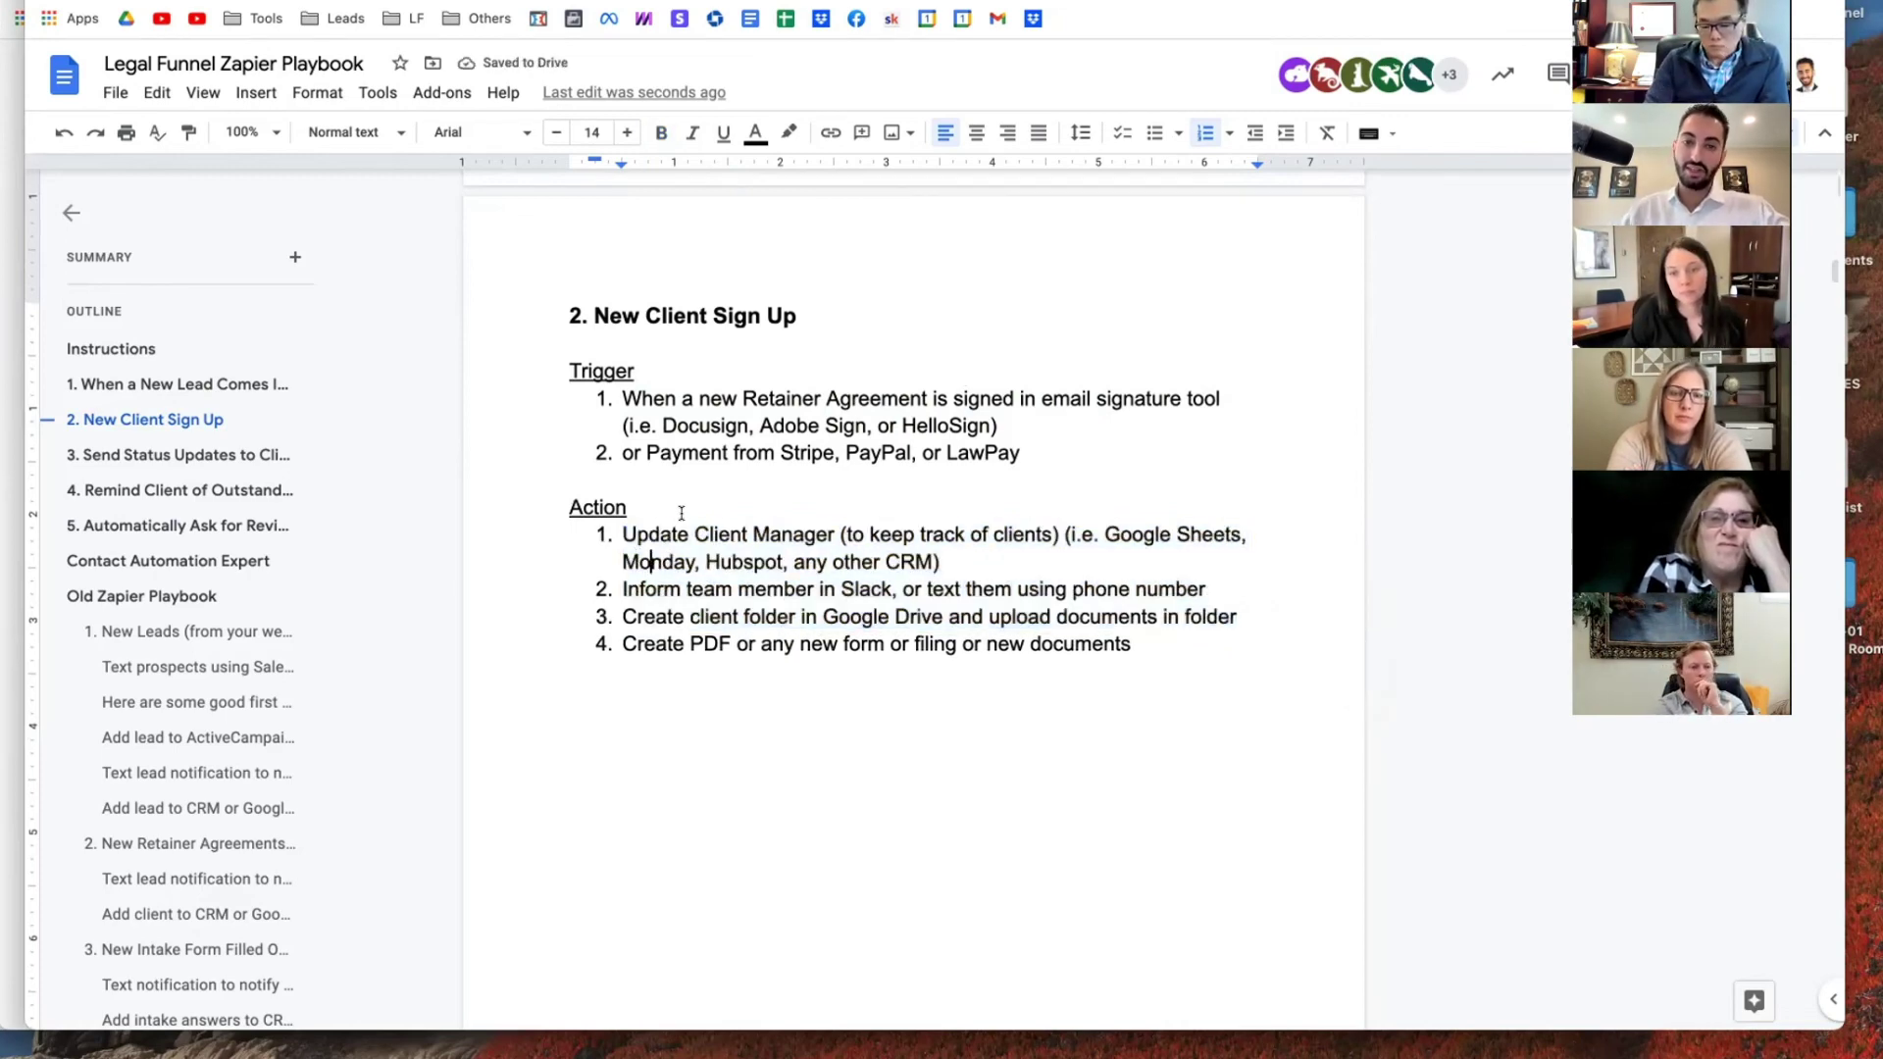
pyautogui.scroll(-5, 682, 513)
pyautogui.scroll(-10, 681, 513)
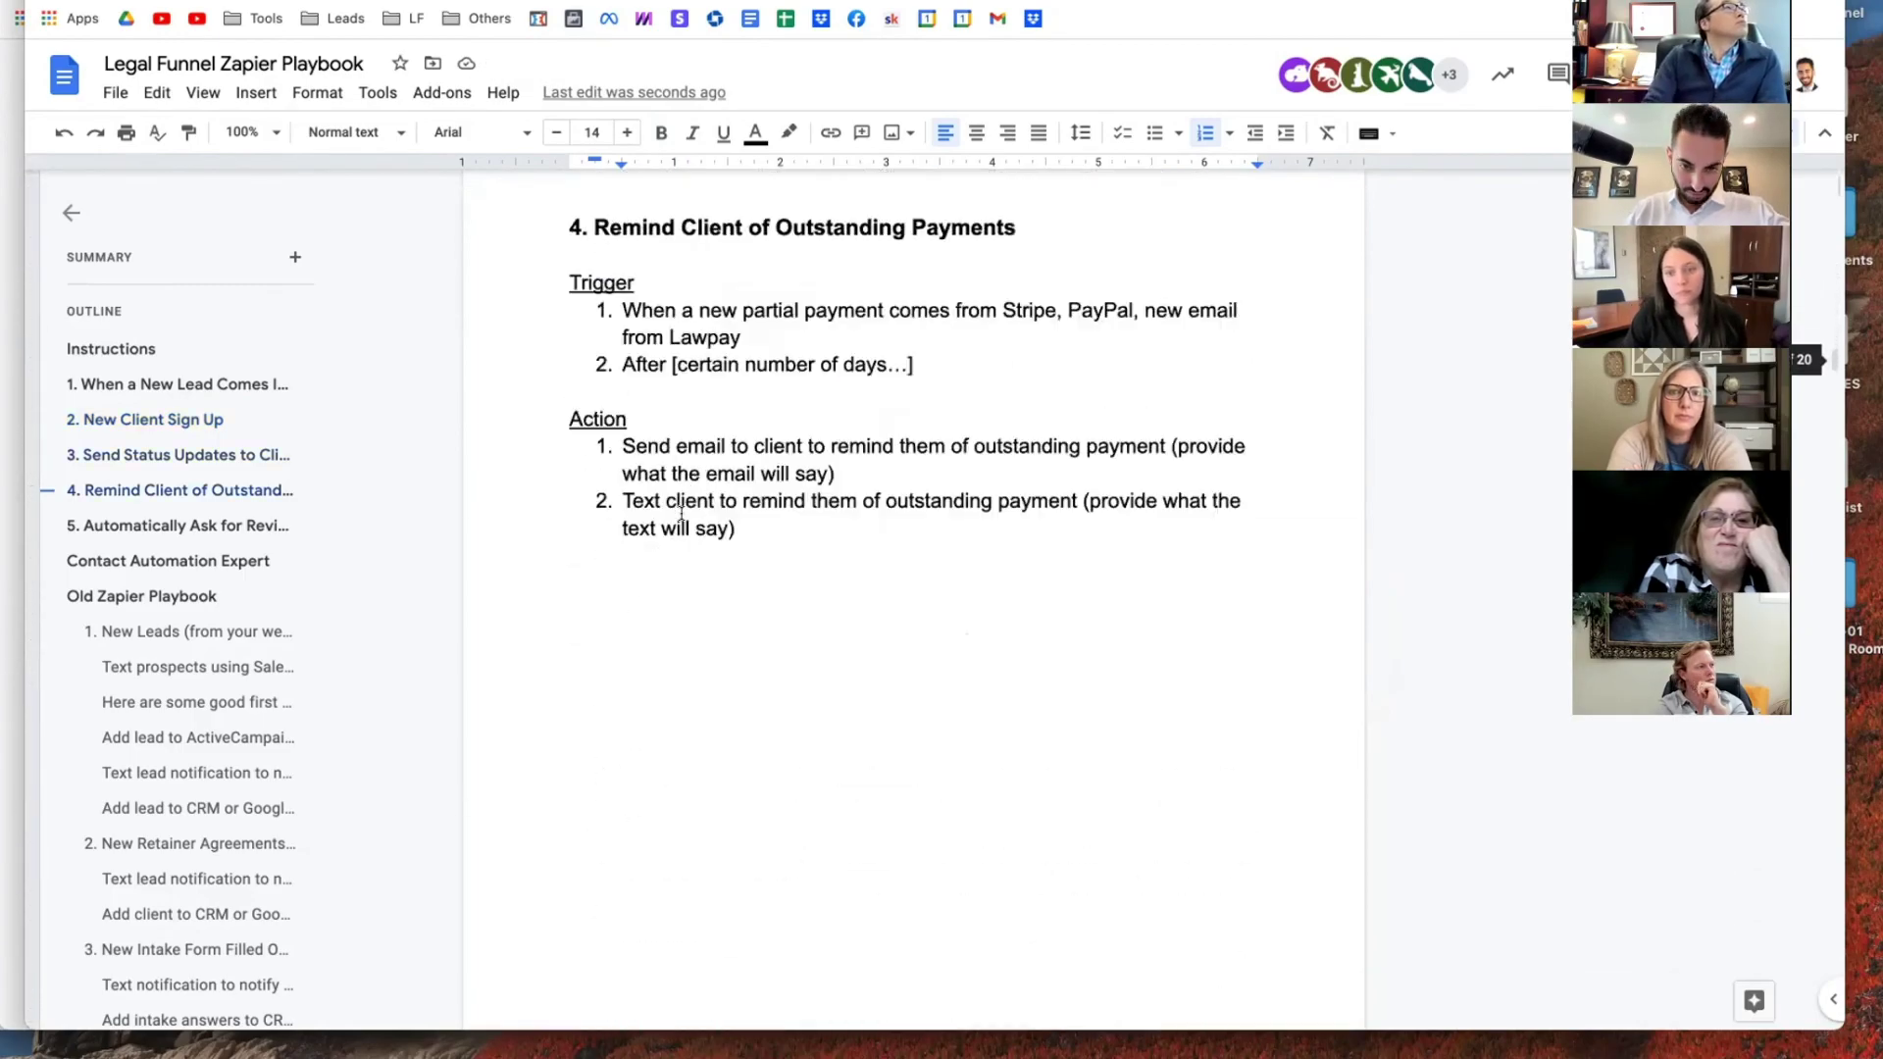